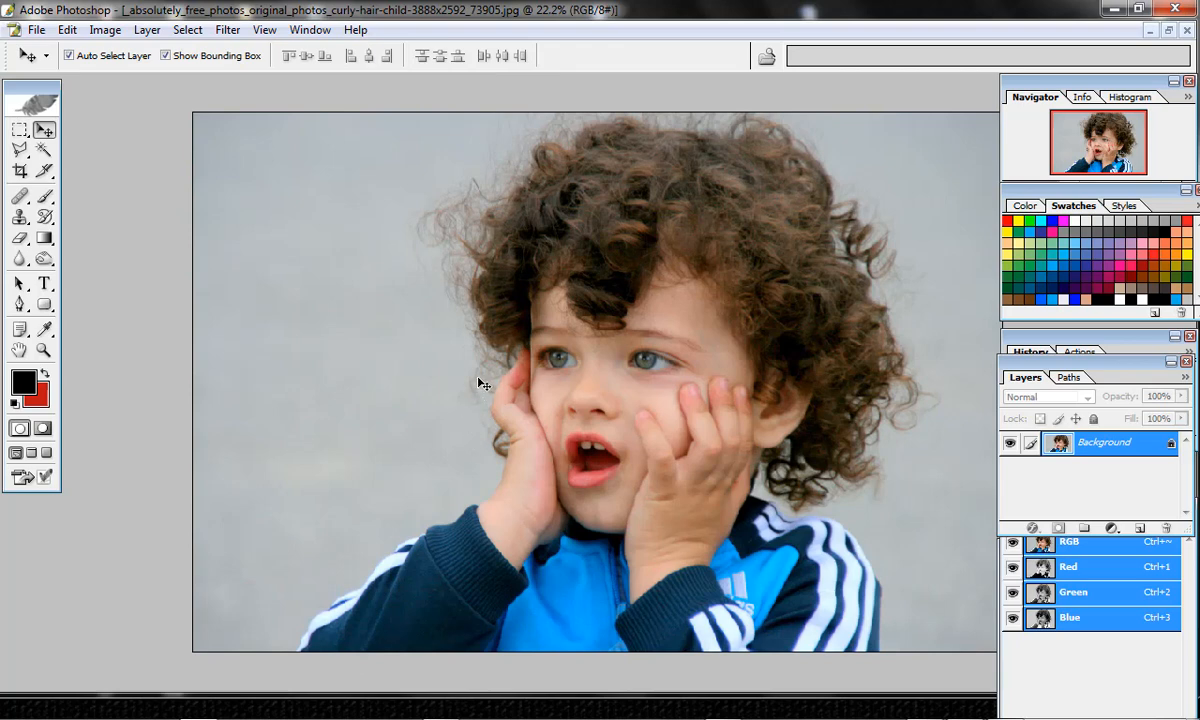
Select an irregular polygon over the grey backdrop beside the child's hair with the Polygonal Lasso, clear it to the background colour and deselect.
{"action": "left_click", "coordinate": [20, 149]}
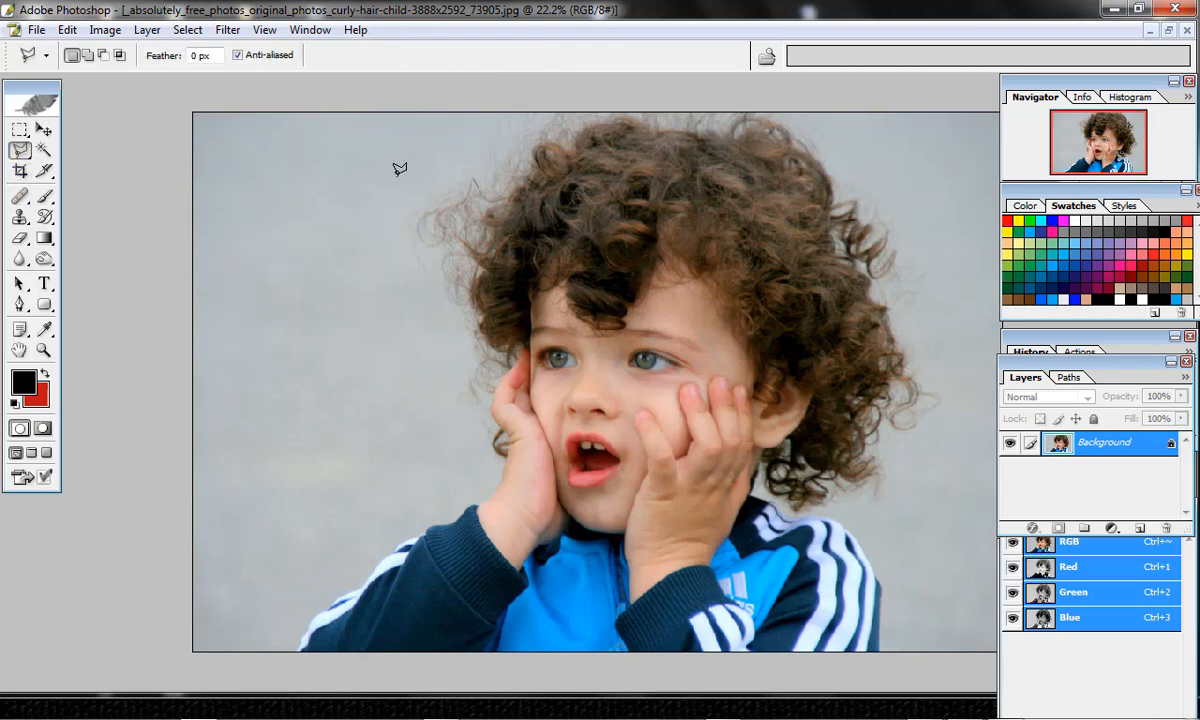
{"action": "left_click", "coordinate": [373, 155]}
{"action": "left_click", "coordinate": [498, 150]}
{"action": "left_click", "coordinate": [513, 160]}
{"action": "left_click", "coordinate": [428, 411]}
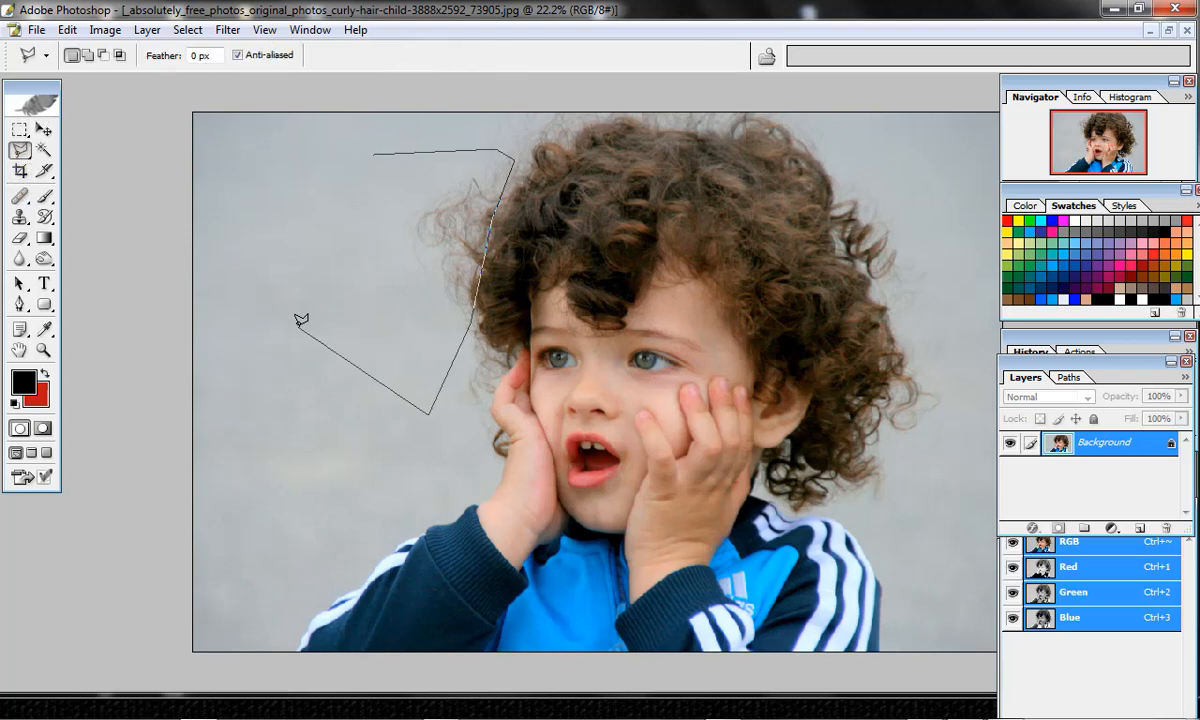
{"action": "double_click", "coordinate": [300, 321]}
{"action": "key", "text": "Delete"}
{"action": "key", "text": "ctrl+d"}
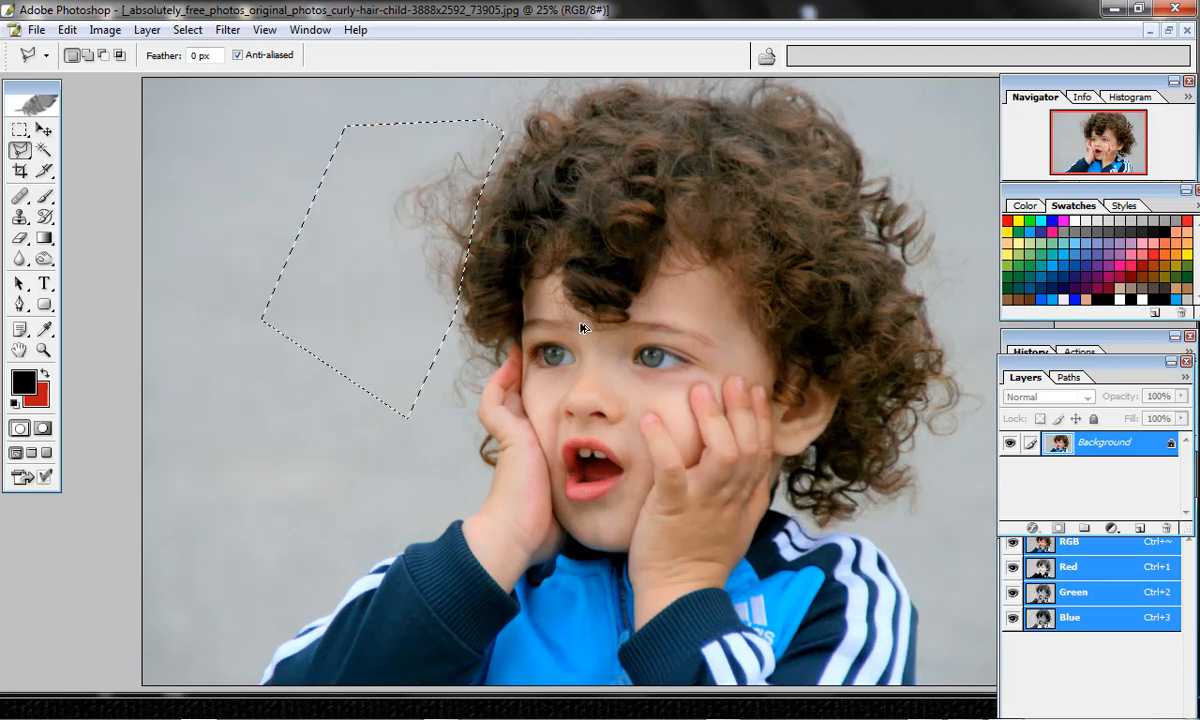
{"action": "key", "text": "ctrl+d"}
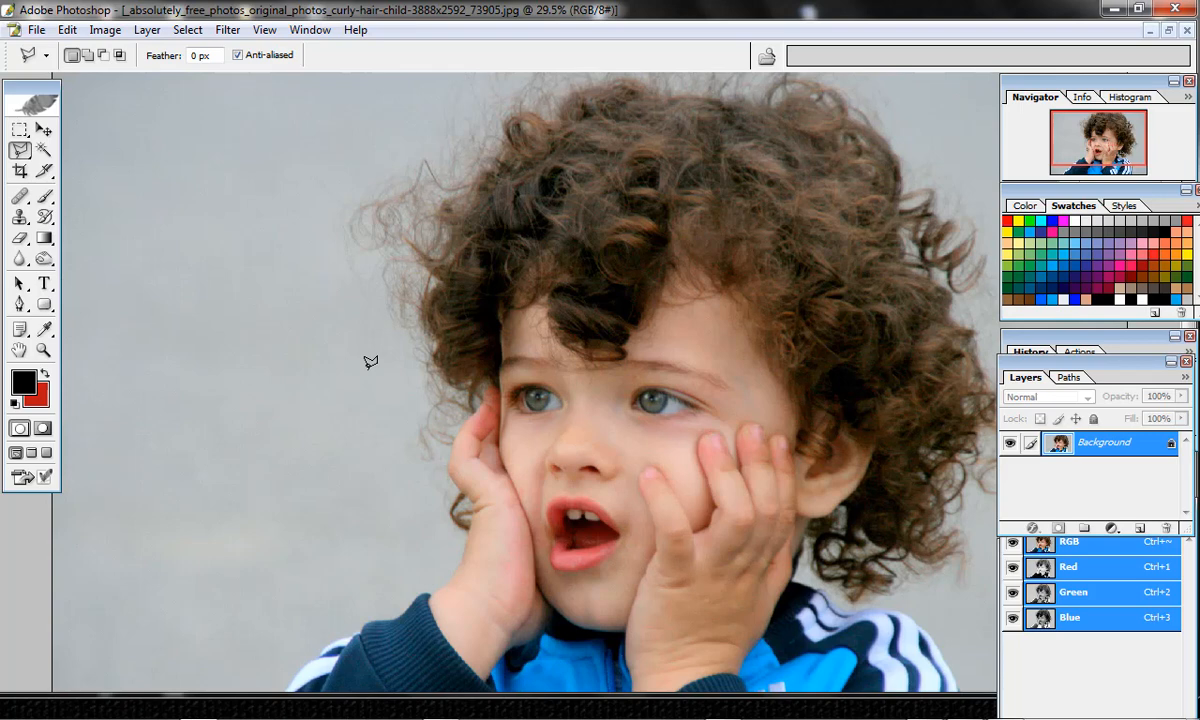
Start the Extract filter and highlight the child's edge with brush size 87, from the lower-left sleeve up past the hand to the upper-left hair.
{"action": "key", "text": "ctrl+minus"}
{"action": "key", "text": "ctrl+minus"}
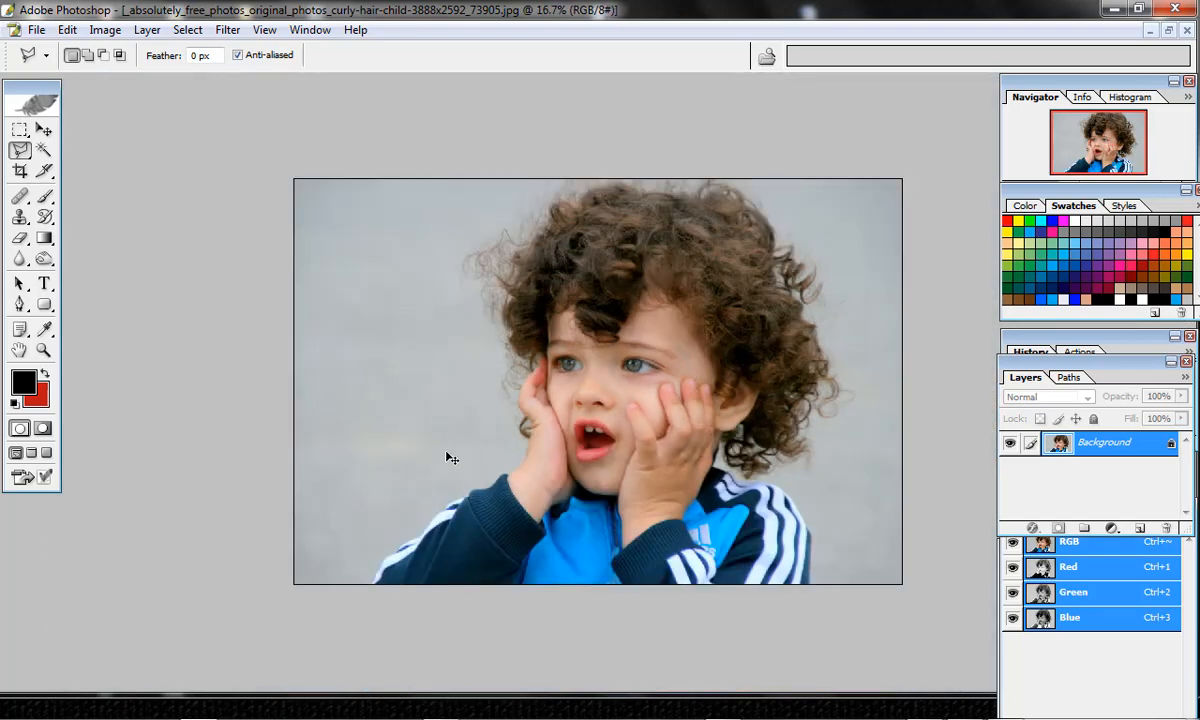
{"action": "key", "text": "alt+ctrl+x"}
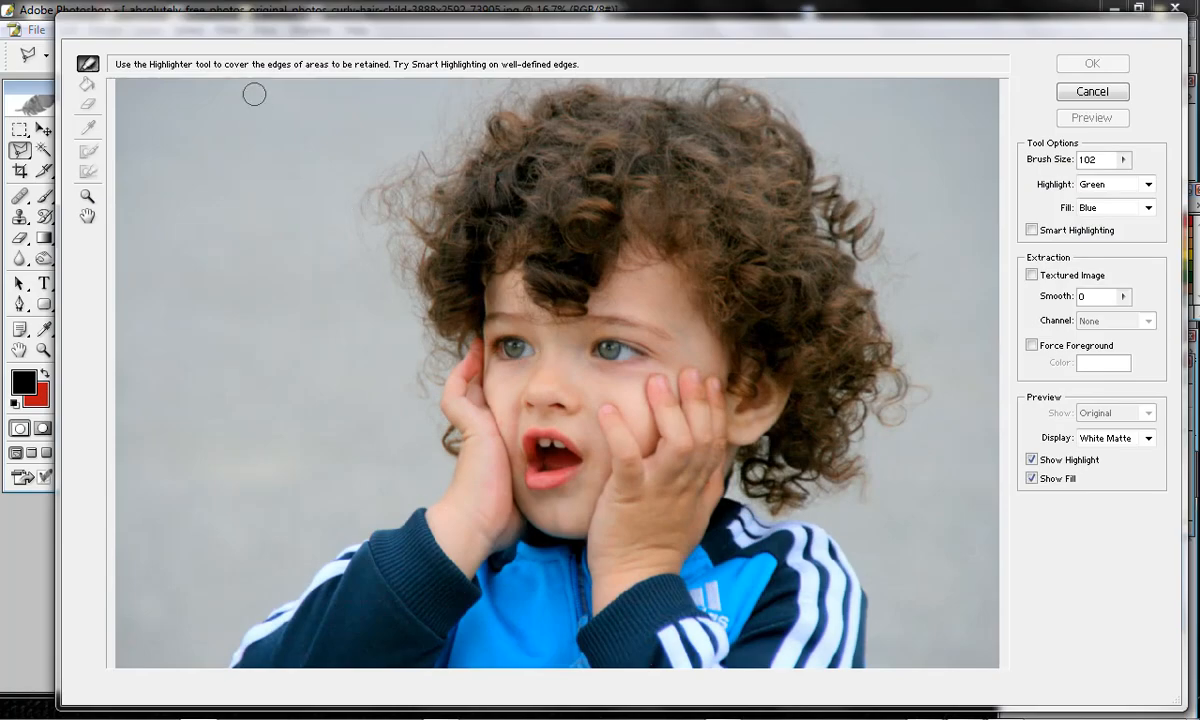
{"action": "key", "text": "super"}
{"action": "key", "text": "super"}
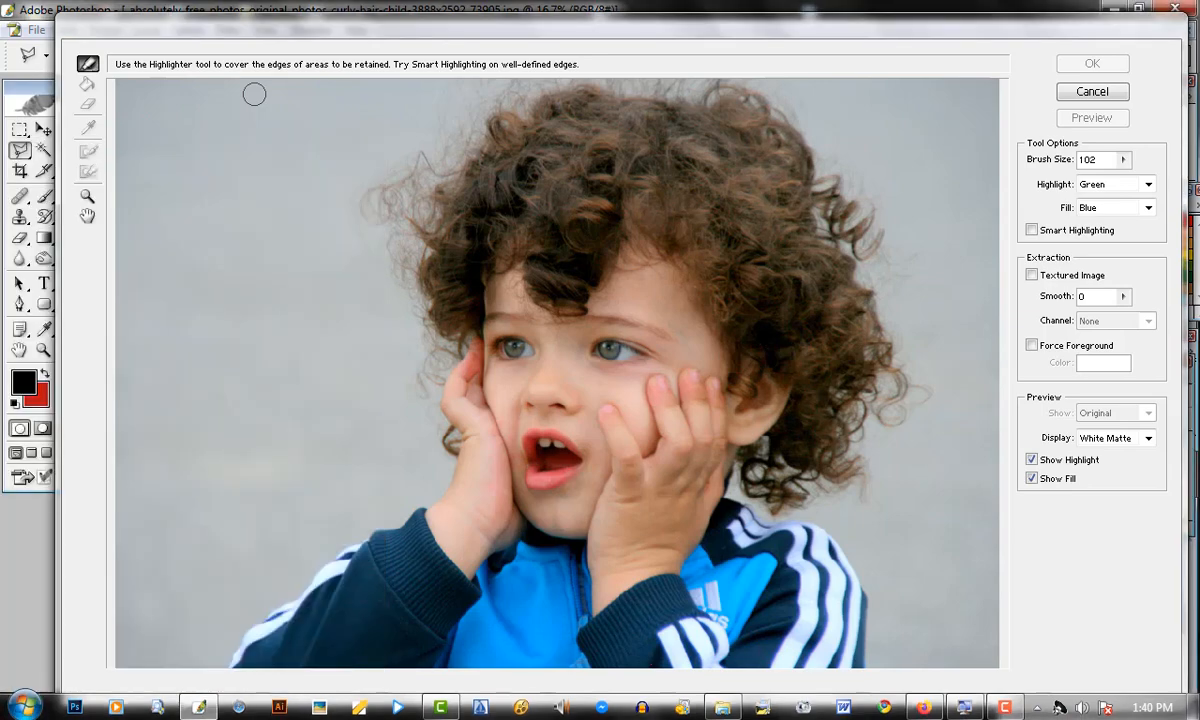
{"action": "mouse_move", "coordinate": [282, 23]}
{"action": "left_mouse_down"}
{"action": "mouse_move", "coordinate": [328, 29]}
{"action": "mouse_move", "coordinate": [254, 8]}
{"action": "left_mouse_up"}
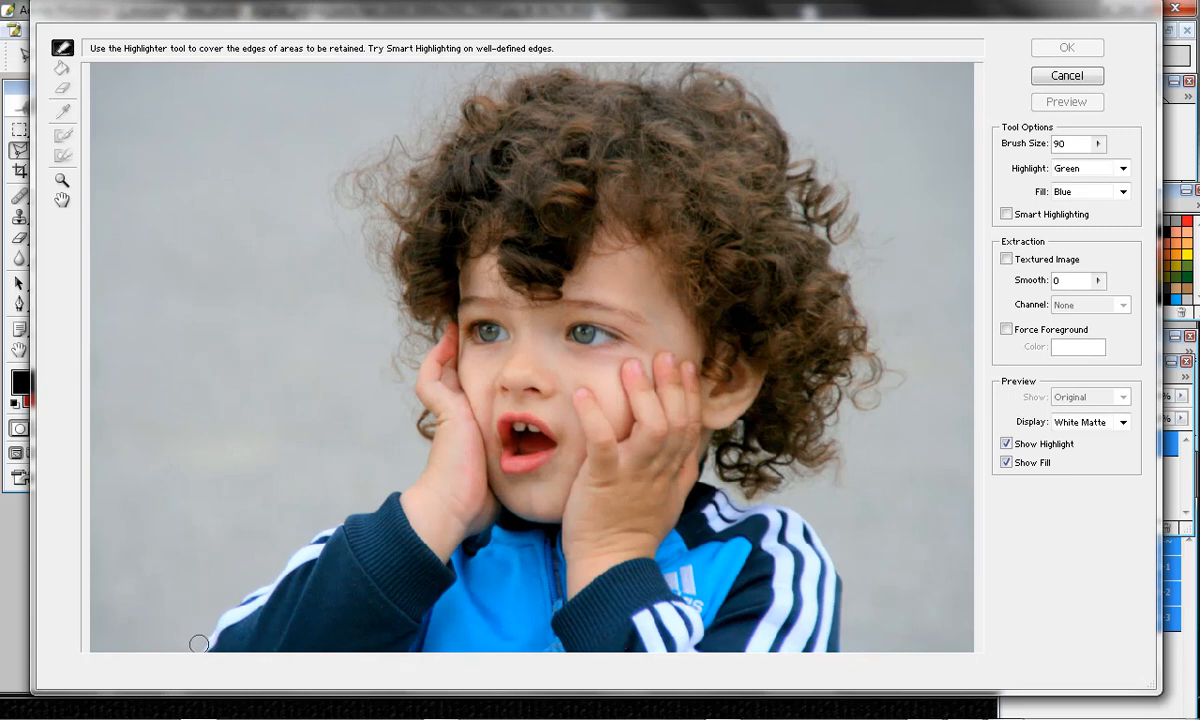
{"action": "key", "text": "bracketleft"}
{"action": "key", "text": "bracketleft"}
{"action": "key", "text": "bracketleft"}
{"action": "mouse_move", "coordinate": [196, 646]}
{"action": "left_mouse_down"}
{"action": "mouse_move", "coordinate": [405, 486]}
{"action": "mouse_move", "coordinate": [425, 452]}
{"action": "mouse_move", "coordinate": [428, 416]}
{"action": "mouse_move", "coordinate": [426, 428]}
{"action": "mouse_move", "coordinate": [414, 395]}
{"action": "mouse_move", "coordinate": [435, 333]}
{"action": "mouse_move", "coordinate": [407, 367]}
{"action": "mouse_move", "coordinate": [412, 326]}
{"action": "mouse_move", "coordinate": [387, 253]}
{"action": "mouse_move", "coordinate": [405, 266]}
{"action": "mouse_move", "coordinate": [390, 260]}
{"action": "mouse_move", "coordinate": [399, 232]}
{"action": "mouse_move", "coordinate": [376, 260]}
{"action": "mouse_move", "coordinate": [419, 157]}
{"action": "mouse_move", "coordinate": [389, 195]}
{"action": "mouse_move", "coordinate": [378, 239]}
{"action": "mouse_move", "coordinate": [377, 217]}
{"action": "mouse_move", "coordinate": [399, 154]}
{"action": "mouse_move", "coordinate": [414, 148]}
{"action": "mouse_move", "coordinate": [406, 167]}
{"action": "mouse_move", "coordinate": [441, 145]}
{"action": "mouse_move", "coordinate": [430, 164]}
{"action": "mouse_move", "coordinate": [441, 133]}
{"action": "left_mouse_up"}
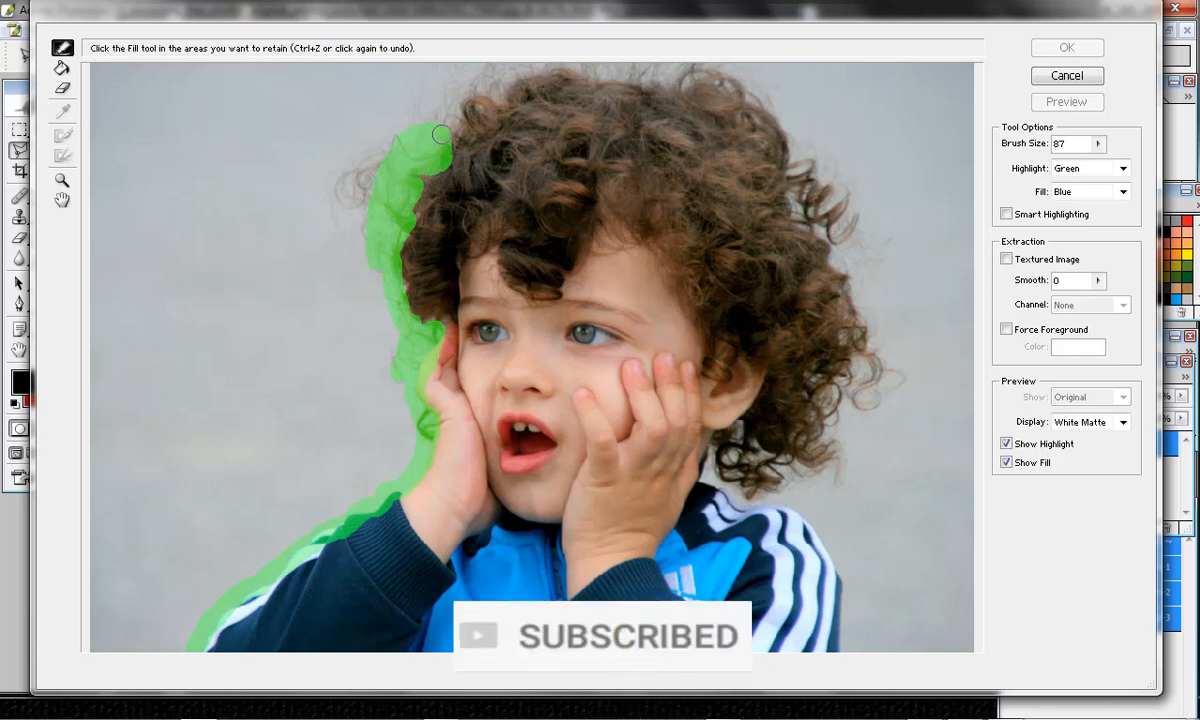
Continue the edge highlight with a larger brush over the top of the hair and down the right side to the jacket's lower edge.
{"action": "key", "text": "bracketright"}
{"action": "key", "text": "bracketright"}
{"action": "key", "text": "bracketright"}
{"action": "mouse_move", "coordinate": [416, 117]}
{"action": "left_mouse_down"}
{"action": "mouse_move", "coordinate": [470, 74]}
{"action": "mouse_move", "coordinate": [492, 89]}
{"action": "mouse_move", "coordinate": [503, 72]}
{"action": "mouse_move", "coordinate": [677, 73]}
{"action": "mouse_move", "coordinate": [735, 86]}
{"action": "mouse_move", "coordinate": [800, 200]}
{"action": "mouse_move", "coordinate": [816, 176]}
{"action": "mouse_move", "coordinate": [860, 341]}
{"action": "mouse_move", "coordinate": [806, 370]}
{"action": "mouse_move", "coordinate": [780, 365]}
{"action": "mouse_move", "coordinate": [829, 432]}
{"action": "mouse_move", "coordinate": [790, 445]}
{"action": "mouse_move", "coordinate": [730, 430]}
{"action": "mouse_move", "coordinate": [720, 462]}
{"action": "mouse_move", "coordinate": [723, 483]}
{"action": "mouse_move", "coordinate": [790, 504]}
{"action": "mouse_move", "coordinate": [797, 610]}
{"action": "left_mouse_up"}
{"action": "key", "text": "bracketright"}
{"action": "key", "text": "g"}
{"action": "key", "text": "bracketleft"}
{"action": "key", "text": "bracketleft"}
{"action": "key", "text": "bracketleft"}
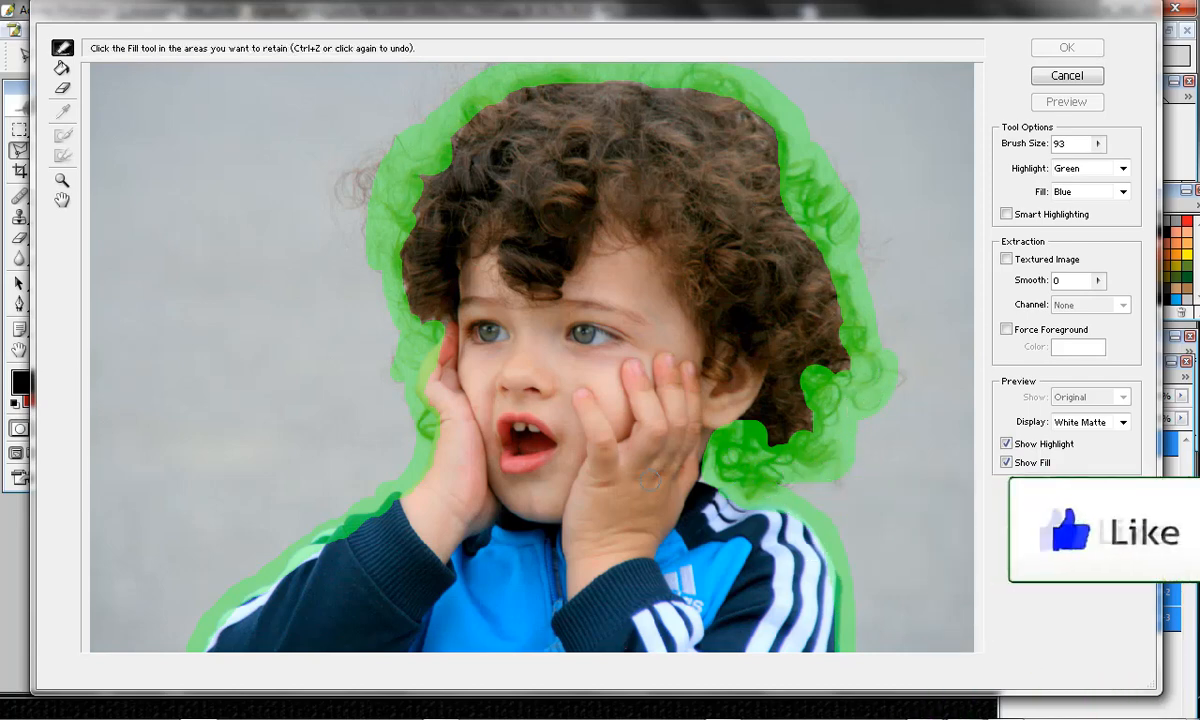
Fill the outlined child with the Fill tool as the area to retain and apply the extraction.
{"action": "key", "text": "ctrl+minus"}
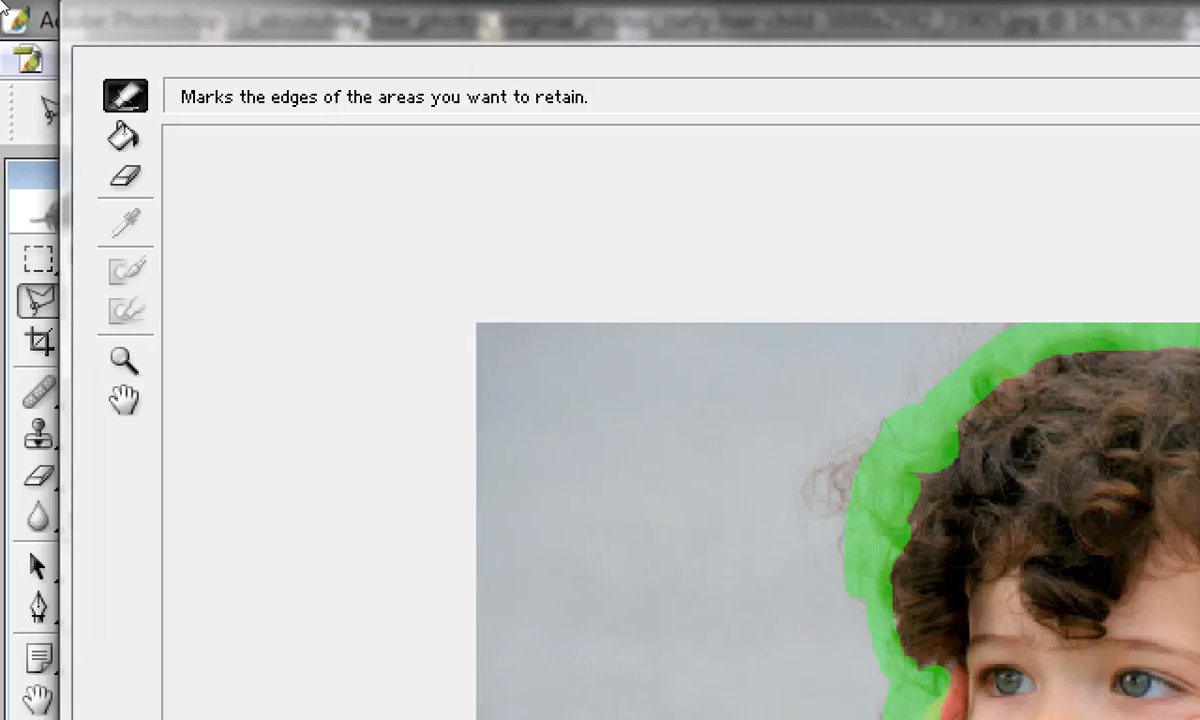
{"action": "key", "text": "g"}
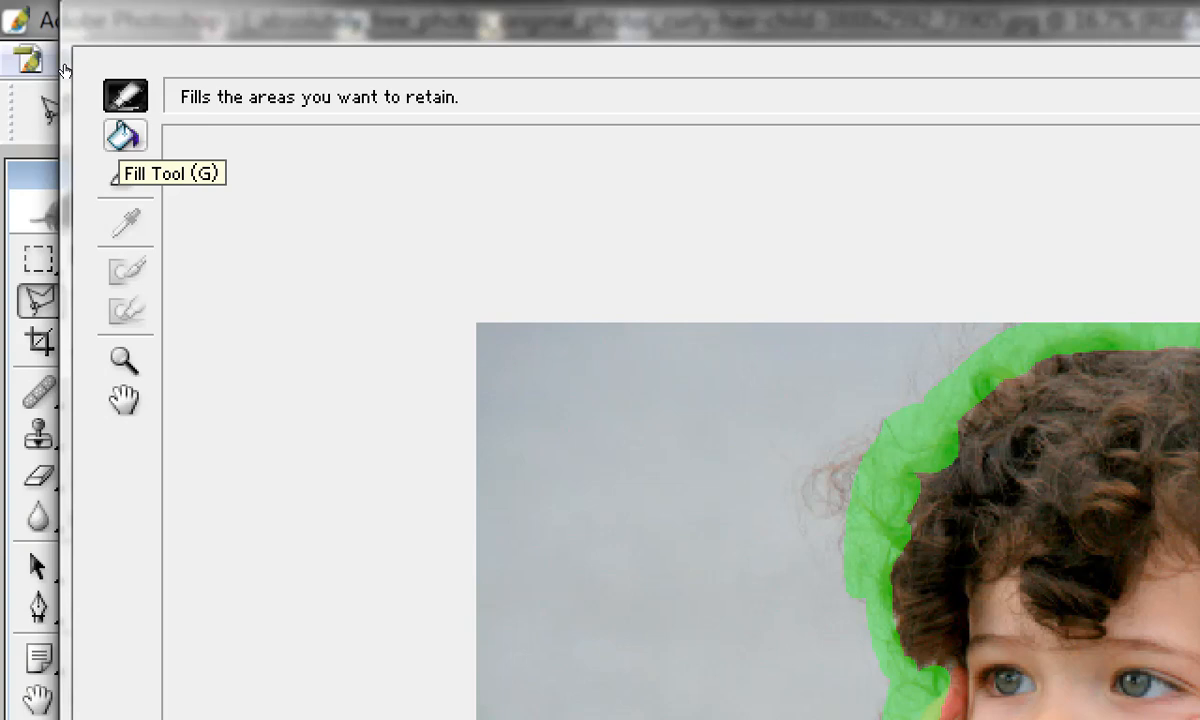
{"action": "left_click", "coordinate": [126, 136]}
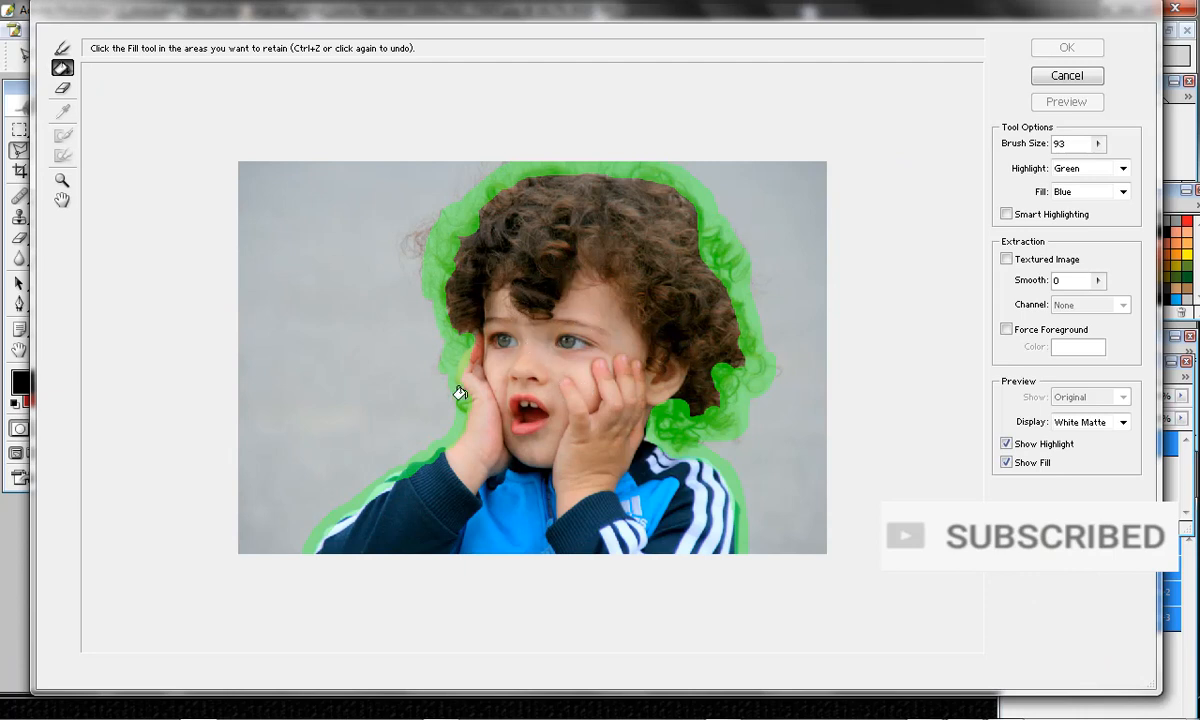
{"action": "left_click", "coordinate": [542, 282]}
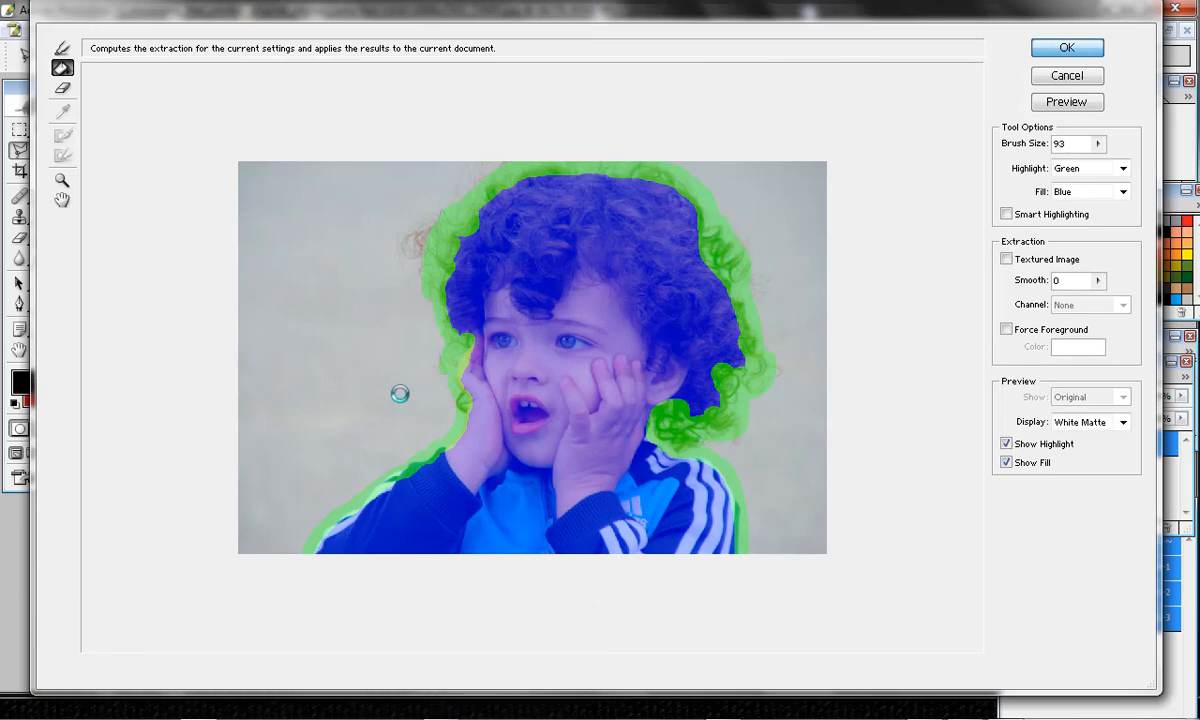
{"action": "key", "text": "Return"}
Switch to full screen view with the menu bar and examine the hair edges of the cut-out.
{"action": "left_click", "coordinate": [738, 284], "text": "ctrl"}
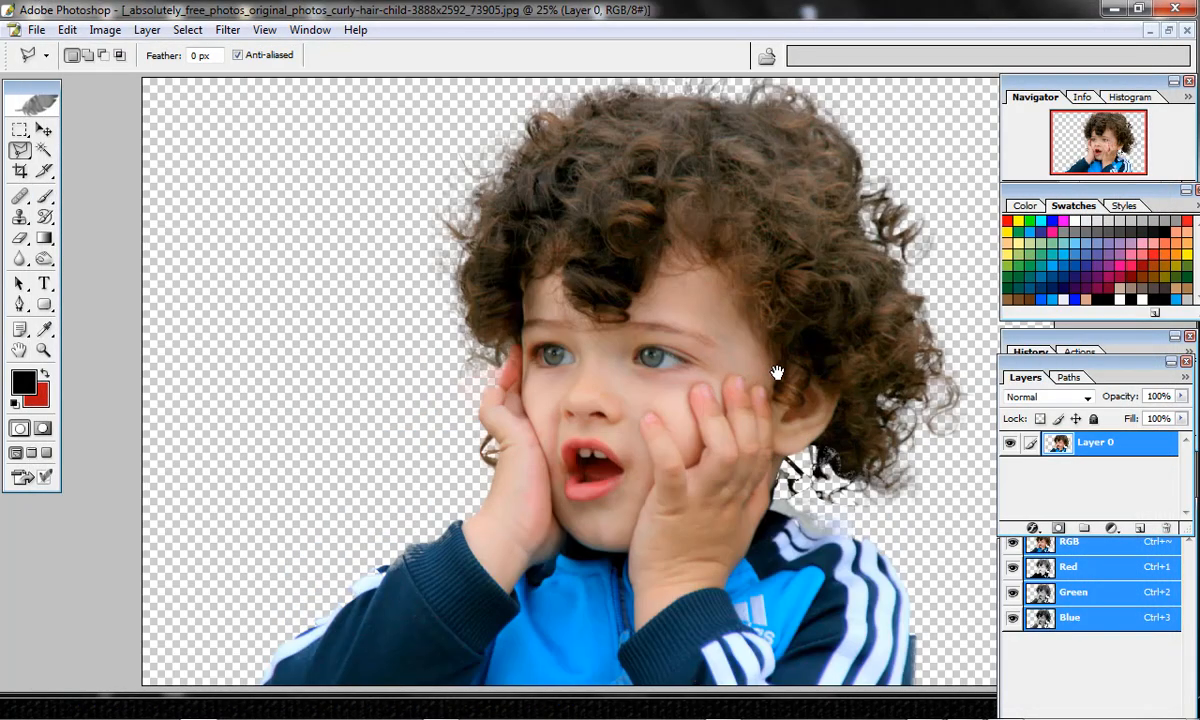
{"action": "key", "text": "f"}
{"action": "left_click_drag", "start_coordinate": [801, 273], "coordinate": [537, 314]}
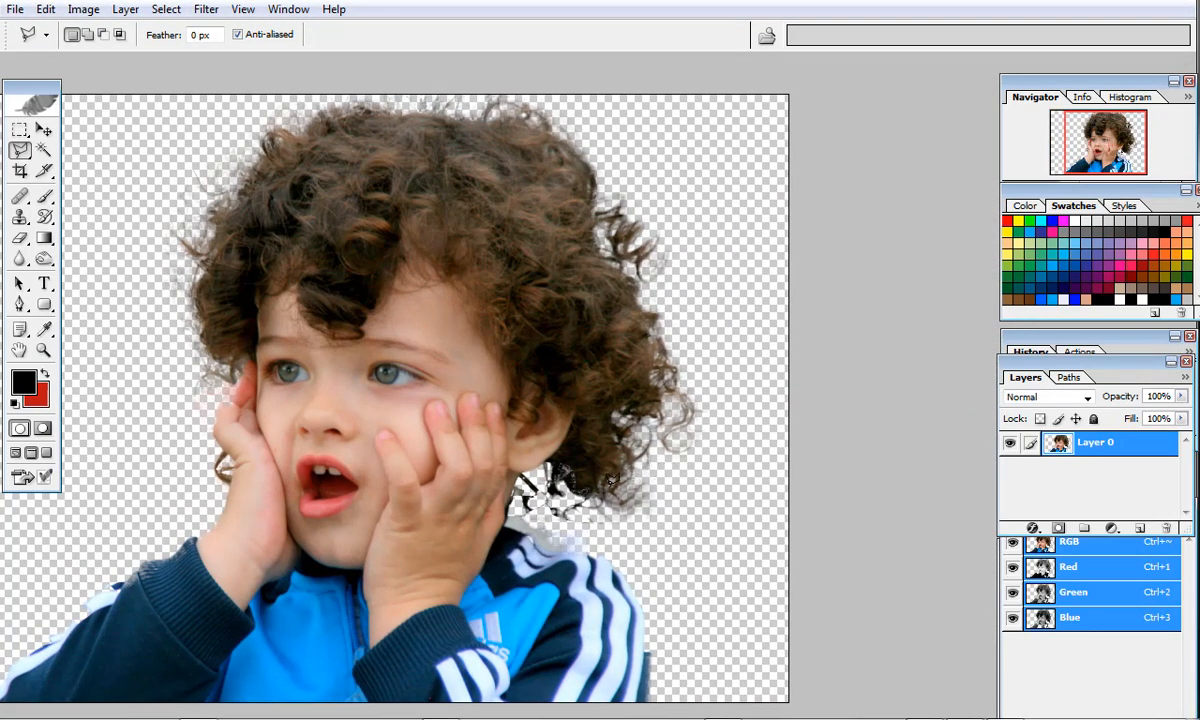
{"action": "left_click_drag", "start_coordinate": [248, 214], "coordinate": [312, 203]}
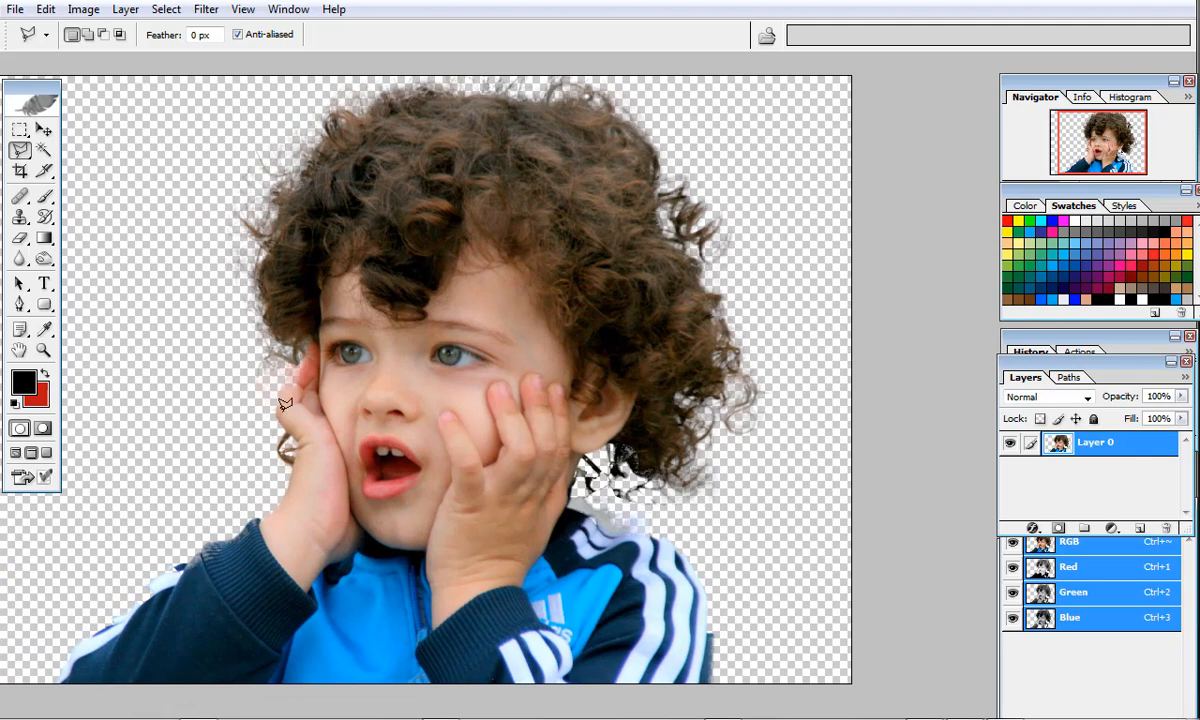
{"action": "left_click_drag", "start_coordinate": [236, 201], "coordinate": [277, 262]}
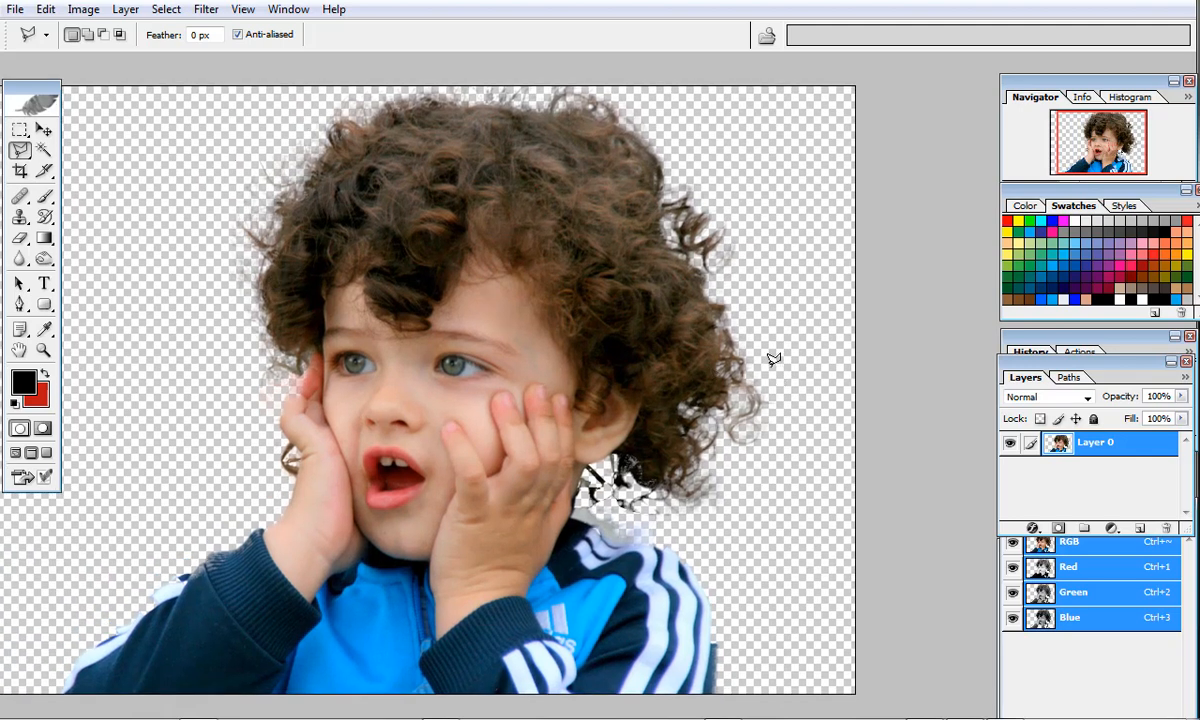
{"action": "left_click", "coordinate": [559, 328], "text": "alt"}
{"action": "left_click_drag", "start_coordinate": [682, 450], "coordinate": [723, 444]}
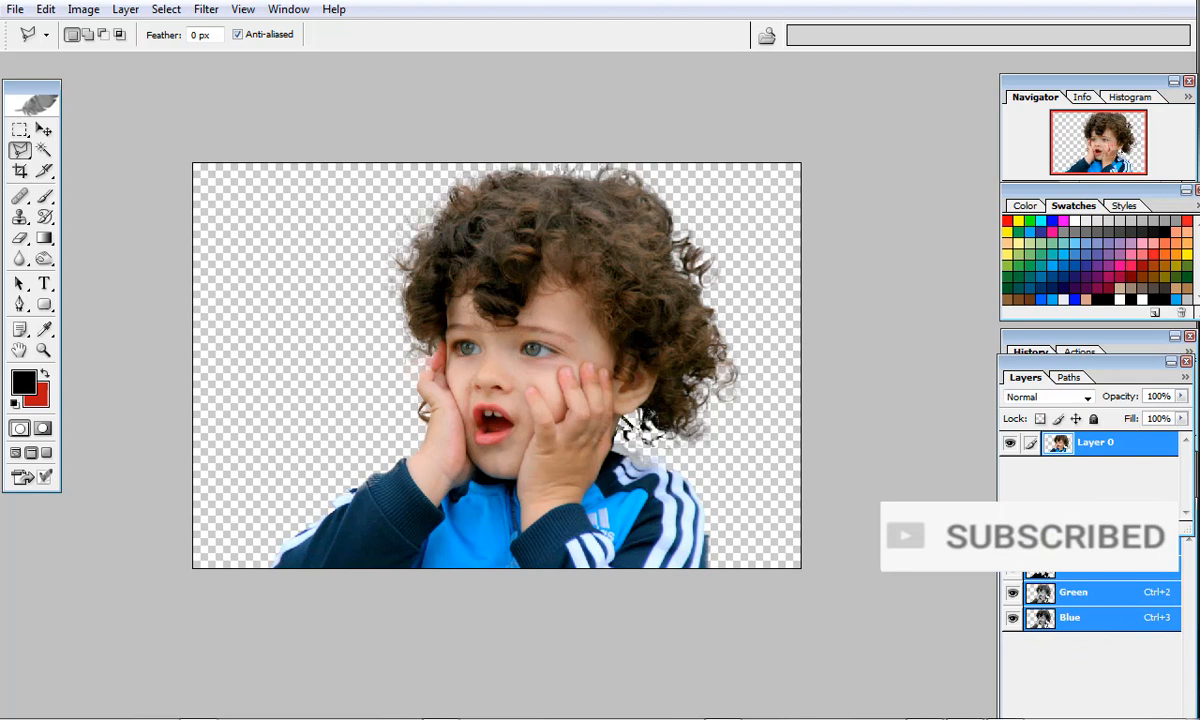
Add a new empty layer and place it beneath the child's cut-out layer.
{"action": "left_click", "coordinate": [1139, 527]}
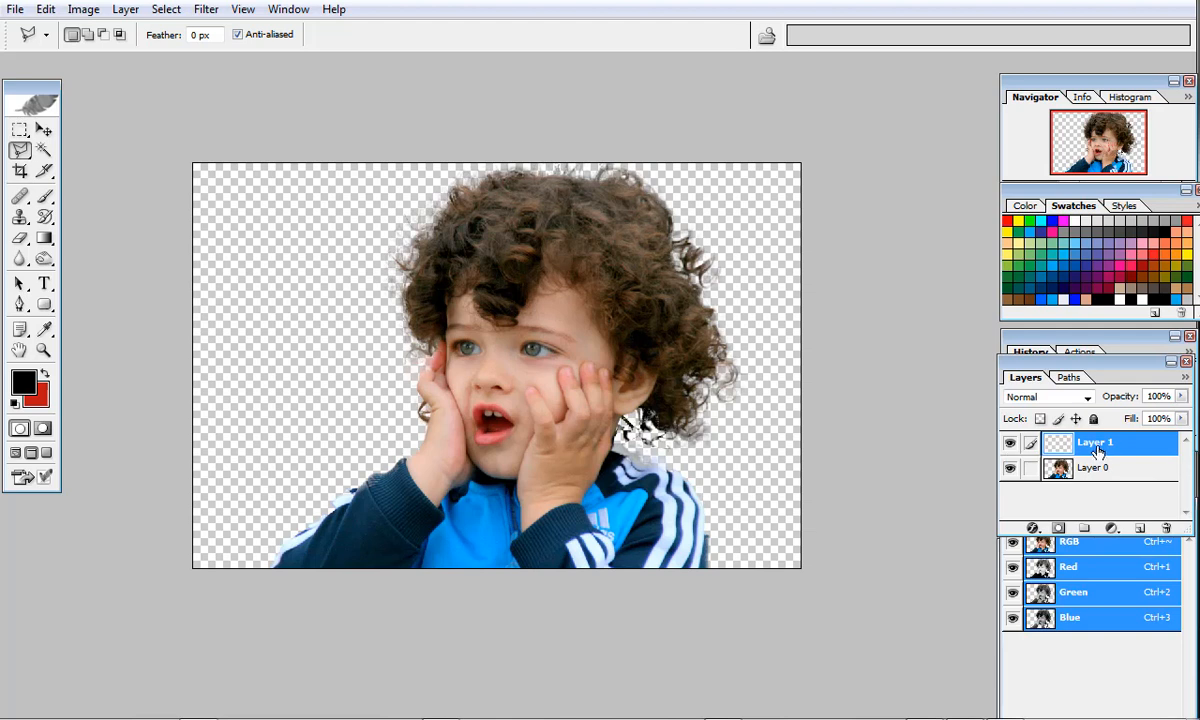
{"action": "left_click_drag", "start_coordinate": [1083, 445], "coordinate": [1084, 499]}
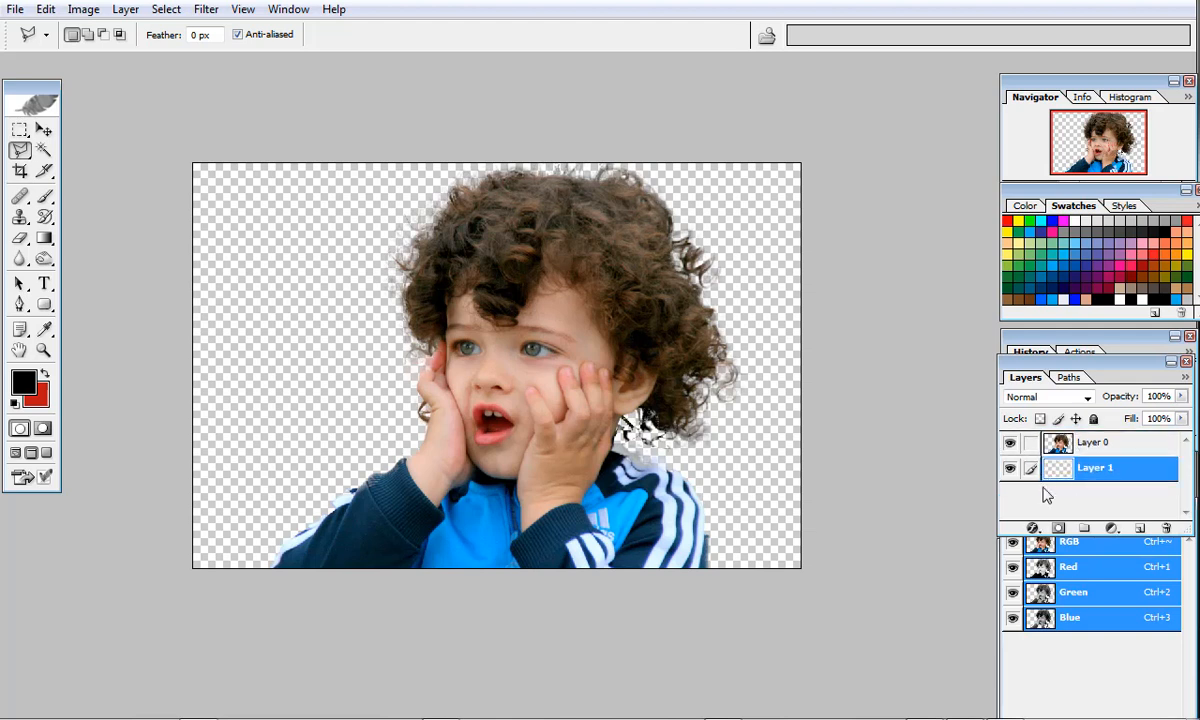
Set the background colour to purple 9D06A3 and fill the empty layer beneath the child with it.
{"action": "left_click", "coordinate": [40, 400]}
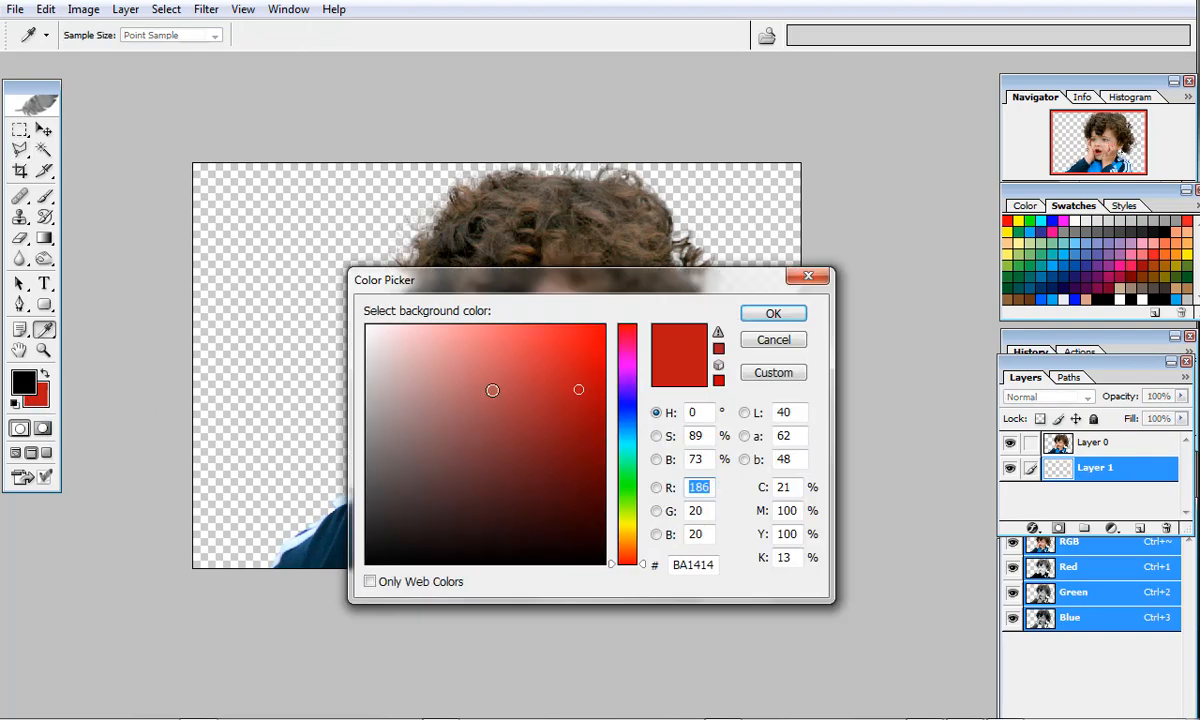
{"action": "left_click_drag", "start_coordinate": [573, 290], "coordinate": [573, 248]}
{"action": "mouse_move", "coordinate": [627, 340]}
{"action": "left_mouse_down"}
{"action": "mouse_move", "coordinate": [624, 370]}
{"action": "mouse_move", "coordinate": [595, 329]}
{"action": "mouse_move", "coordinate": [604, 343]}
{"action": "left_mouse_up"}
{"action": "left_click", "coordinate": [622, 321]}
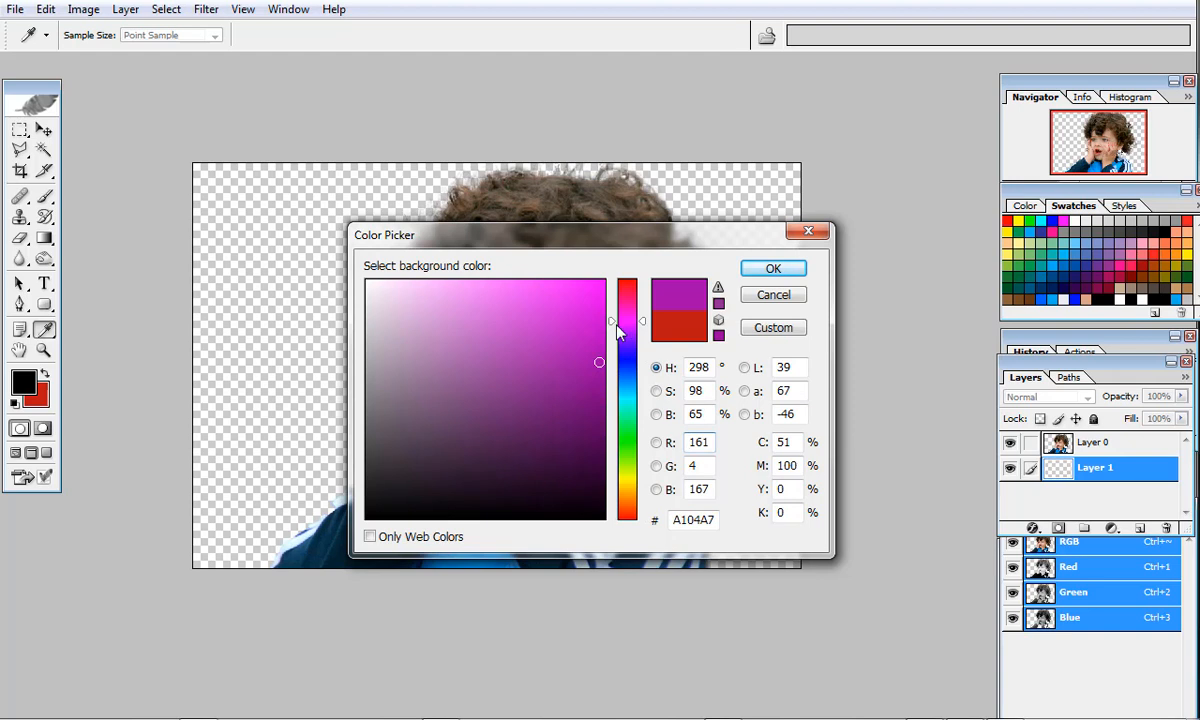
{"action": "left_click", "coordinate": [598, 346]}
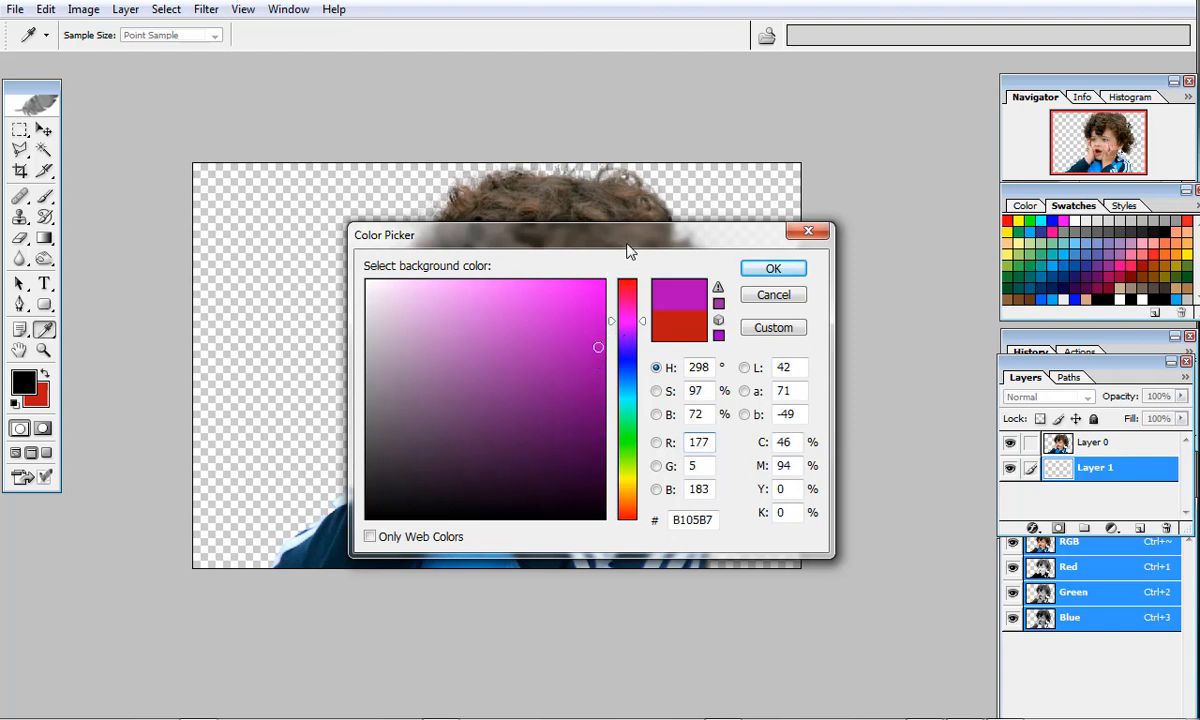
{"action": "left_click_drag", "start_coordinate": [630, 250], "coordinate": [685, 248]}
{"action": "left_click", "coordinate": [651, 364]}
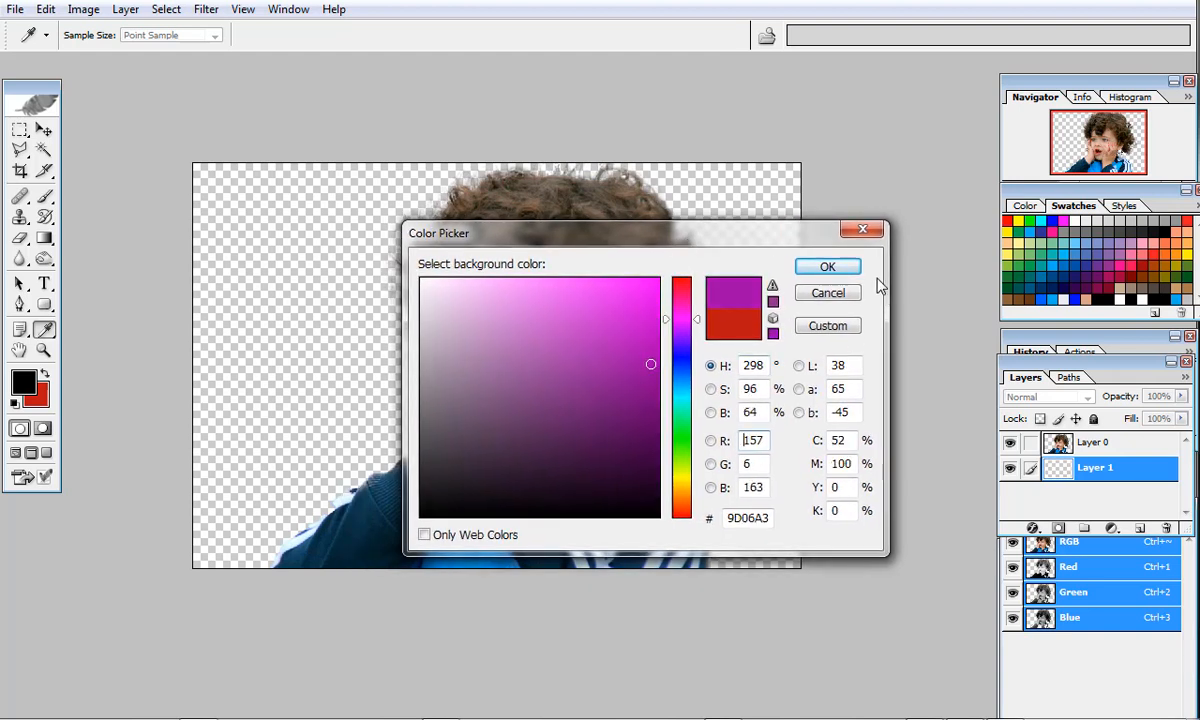
{"action": "left_click", "coordinate": [826, 269]}
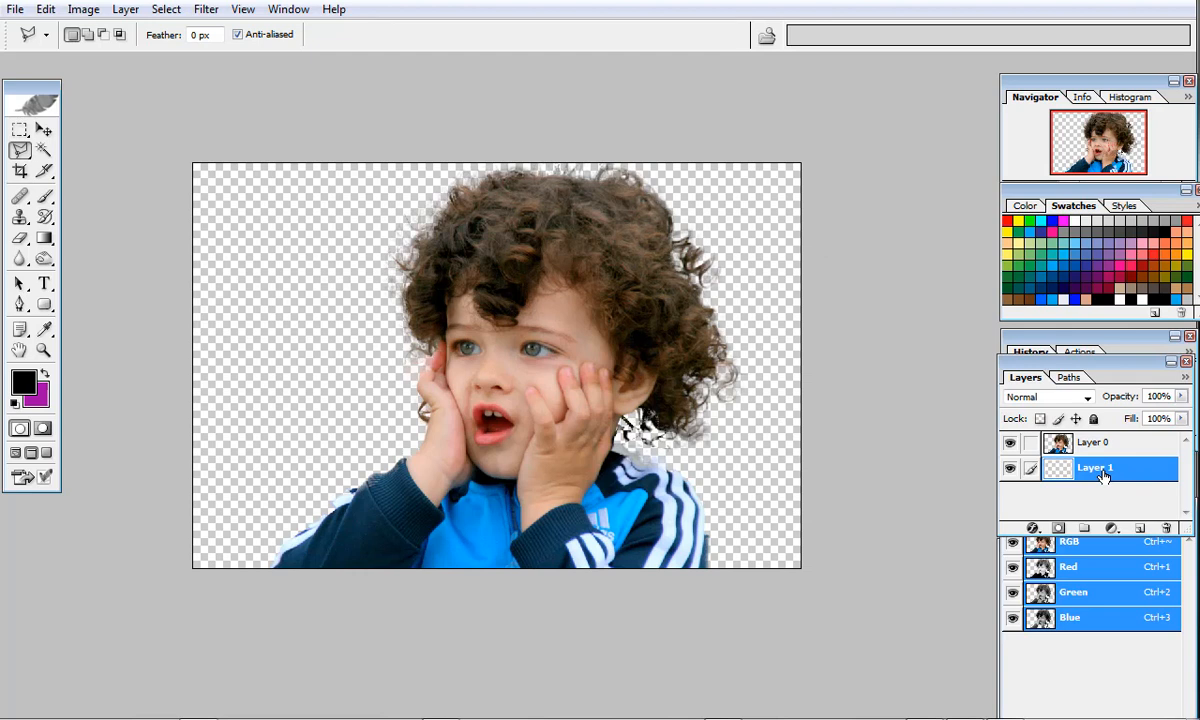
{"action": "key", "text": "ctrl+BackSpace"}
{"action": "key", "text": "v"}
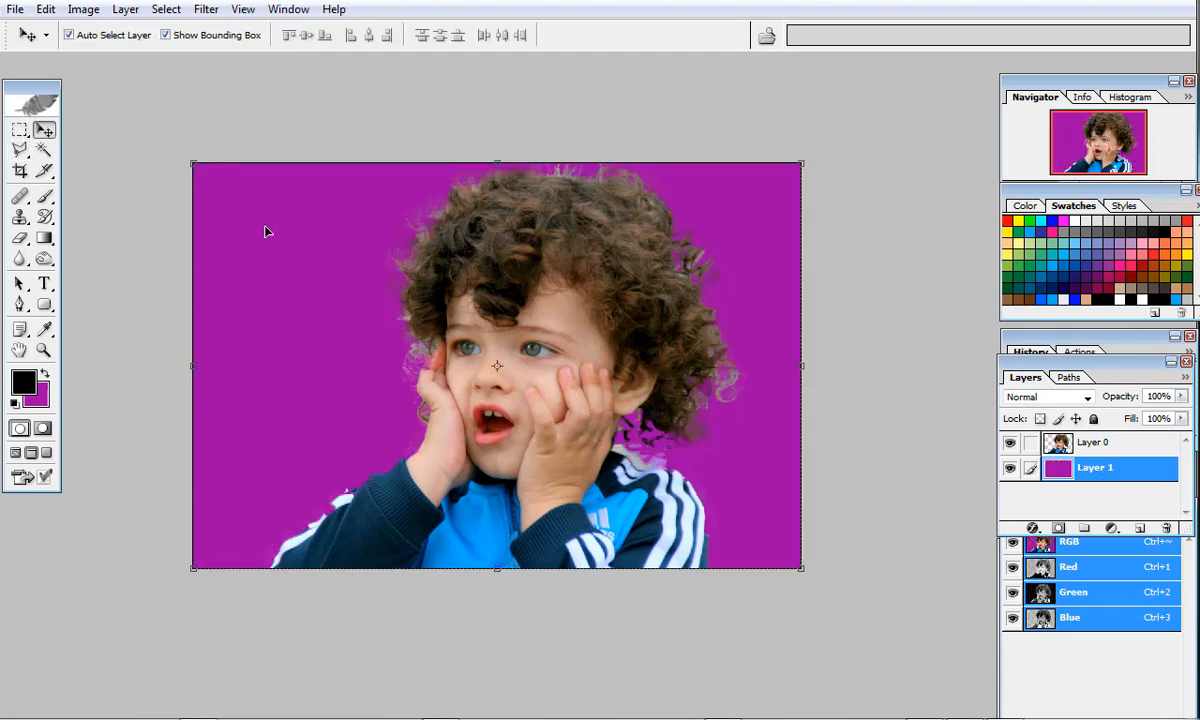
Shift the cut-out child slightly over the purple backdrop to check the hair edges.
{"action": "left_click", "coordinate": [570, 283], "text": "ctrl"}
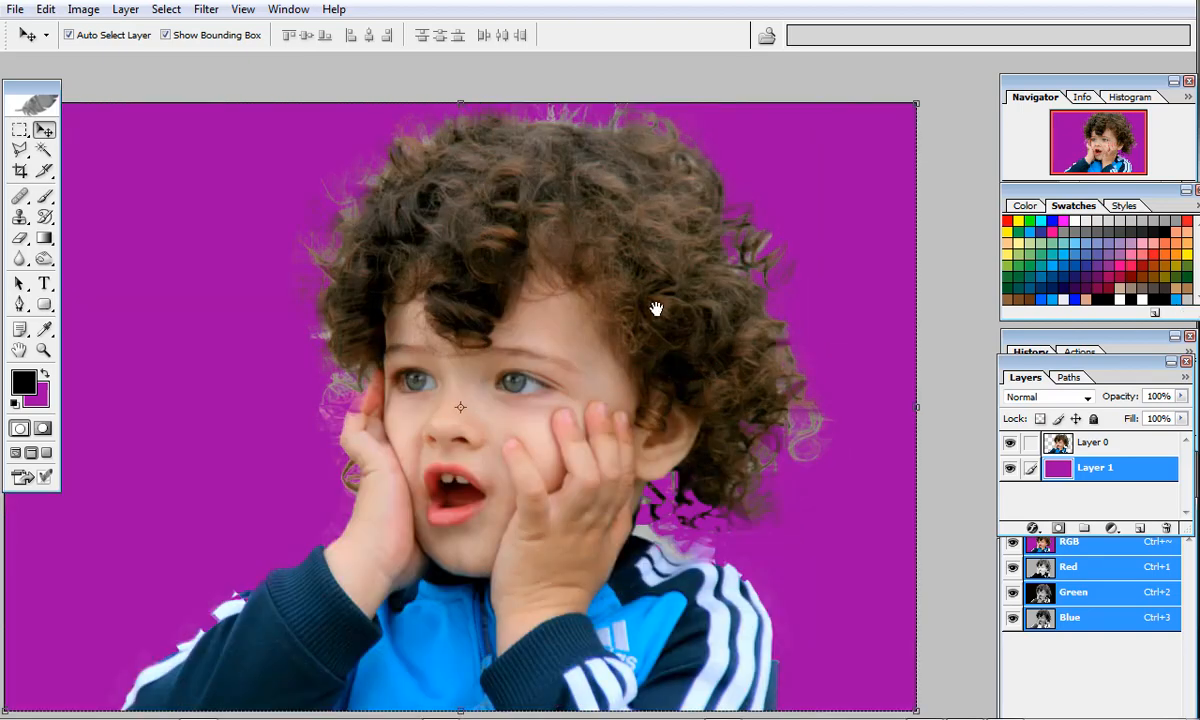
{"action": "left_click", "coordinate": [656, 305], "text": "alt"}
{"action": "left_click_drag", "start_coordinate": [672, 321], "coordinate": [660, 328]}
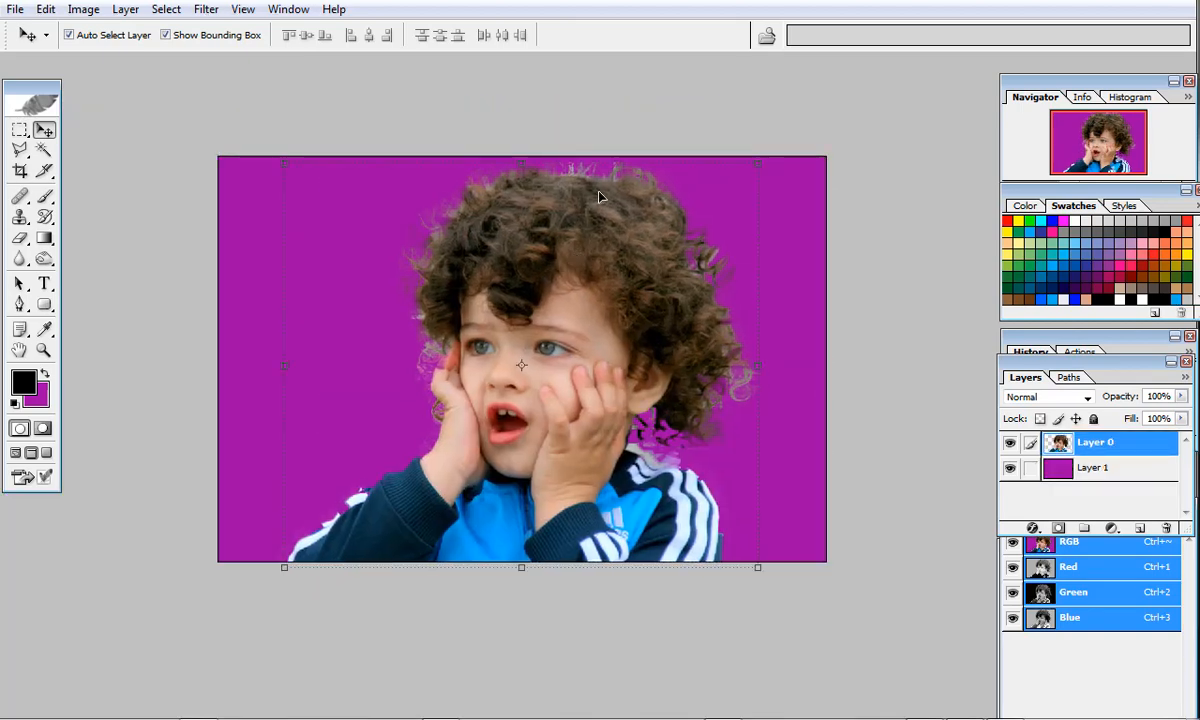
{"action": "left_click", "coordinate": [582, 227], "text": "alt"}
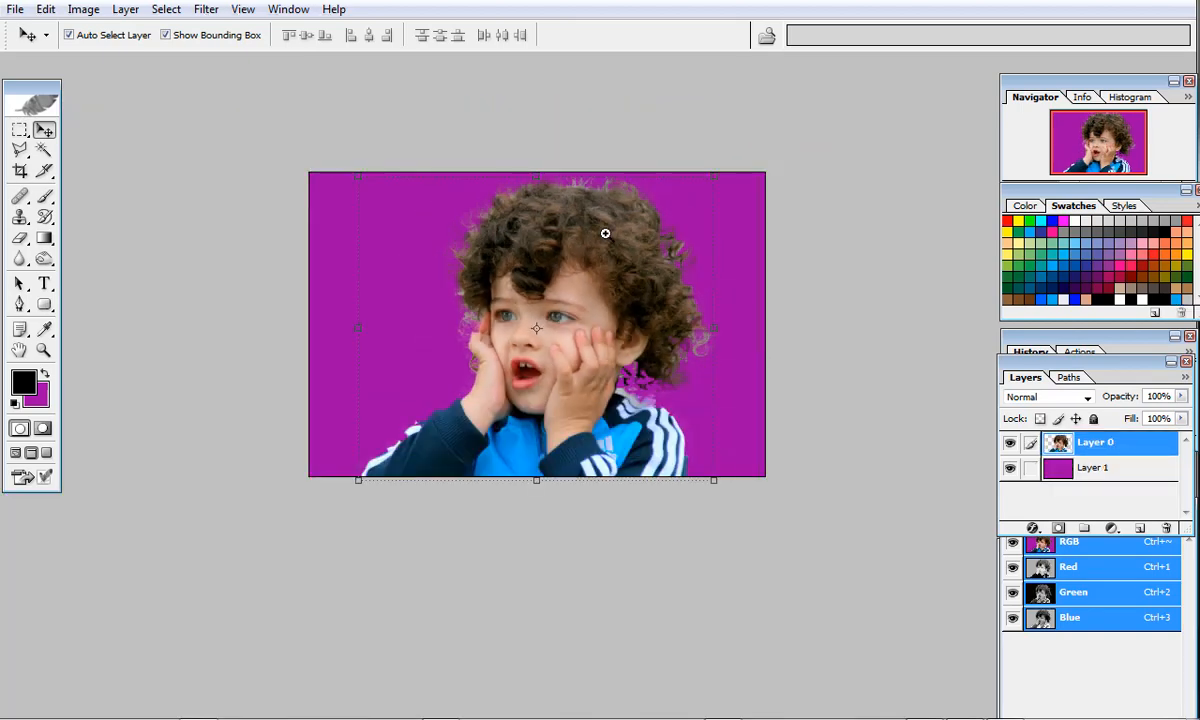
{"action": "left_click", "coordinate": [605, 235], "text": "ctrl"}
{"action": "left_click_drag", "start_coordinate": [629, 277], "coordinate": [646, 275]}
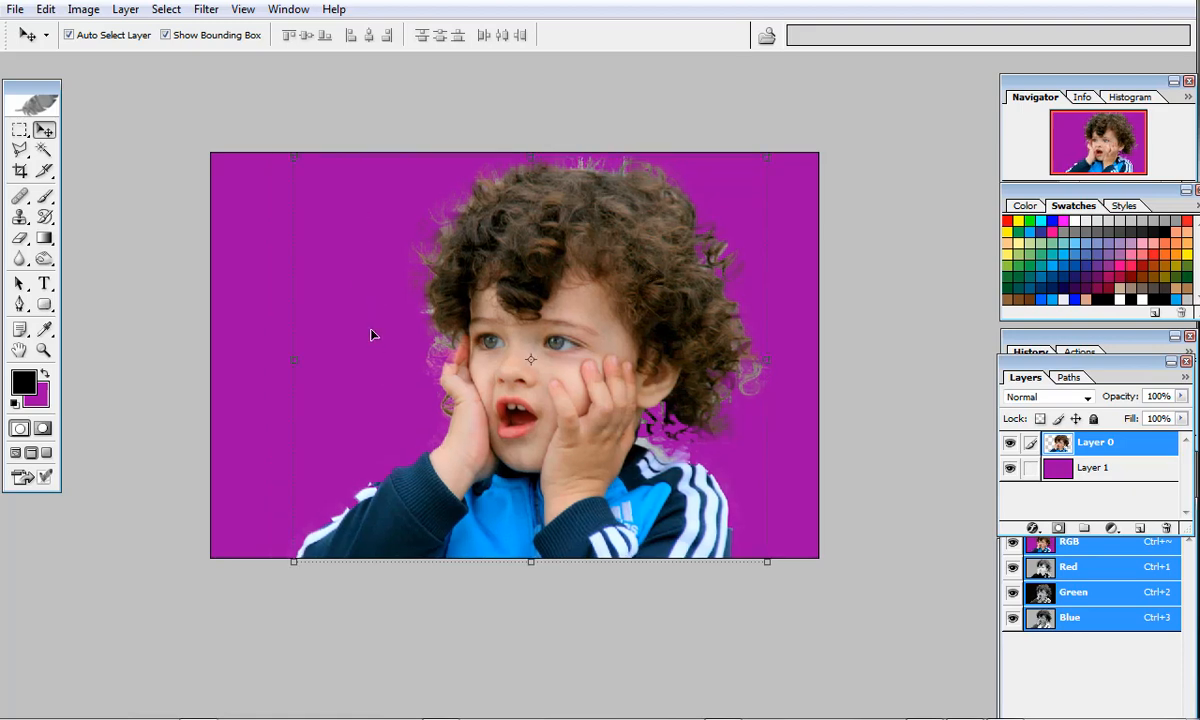
Erase the leftover grey fringe along the top of the hair with a 175-pixel Eraser brush.
{"action": "left_click", "coordinate": [593, 170], "text": "ctrl"}
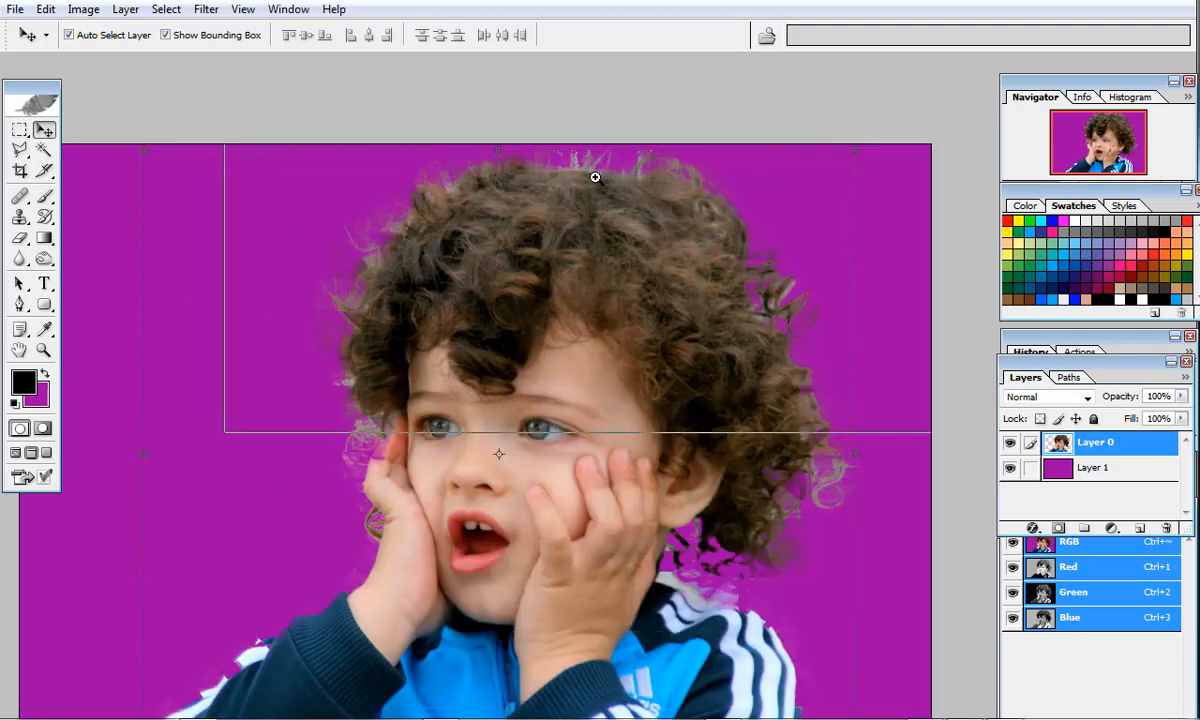
{"action": "left_click", "coordinate": [595, 176], "text": "ctrl"}
{"action": "left_click_drag", "start_coordinate": [645, 225], "coordinate": [610, 280]}
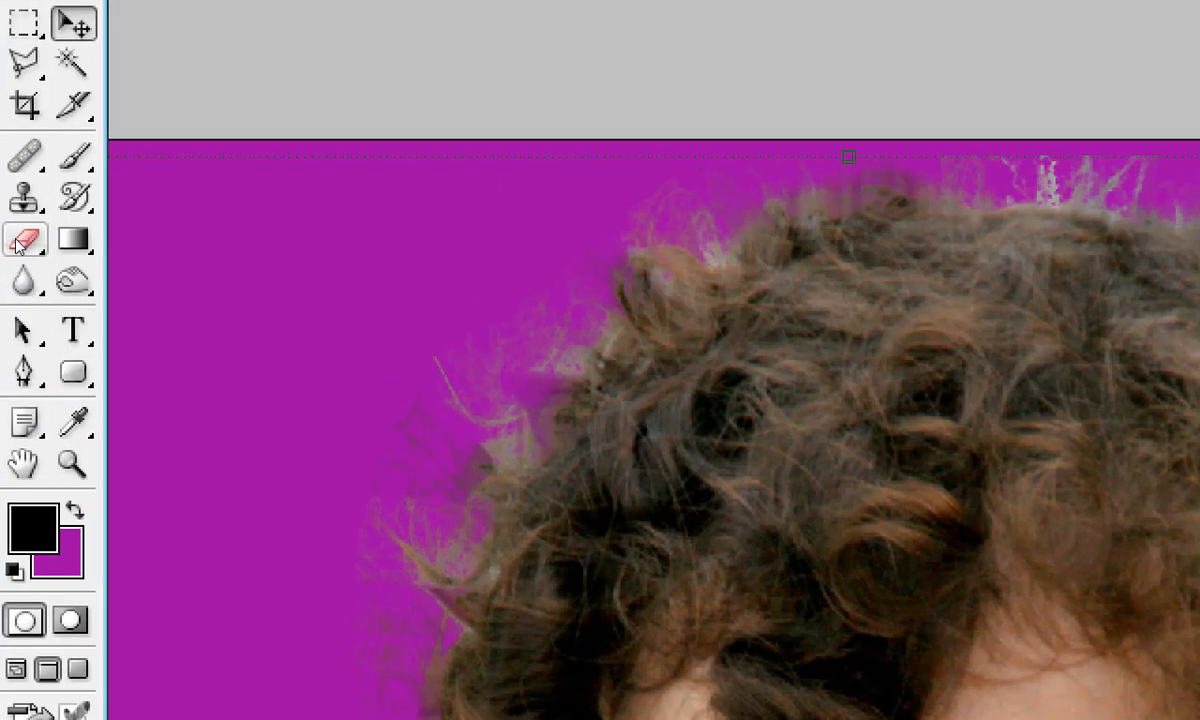
{"action": "left_click", "coordinate": [17, 243]}
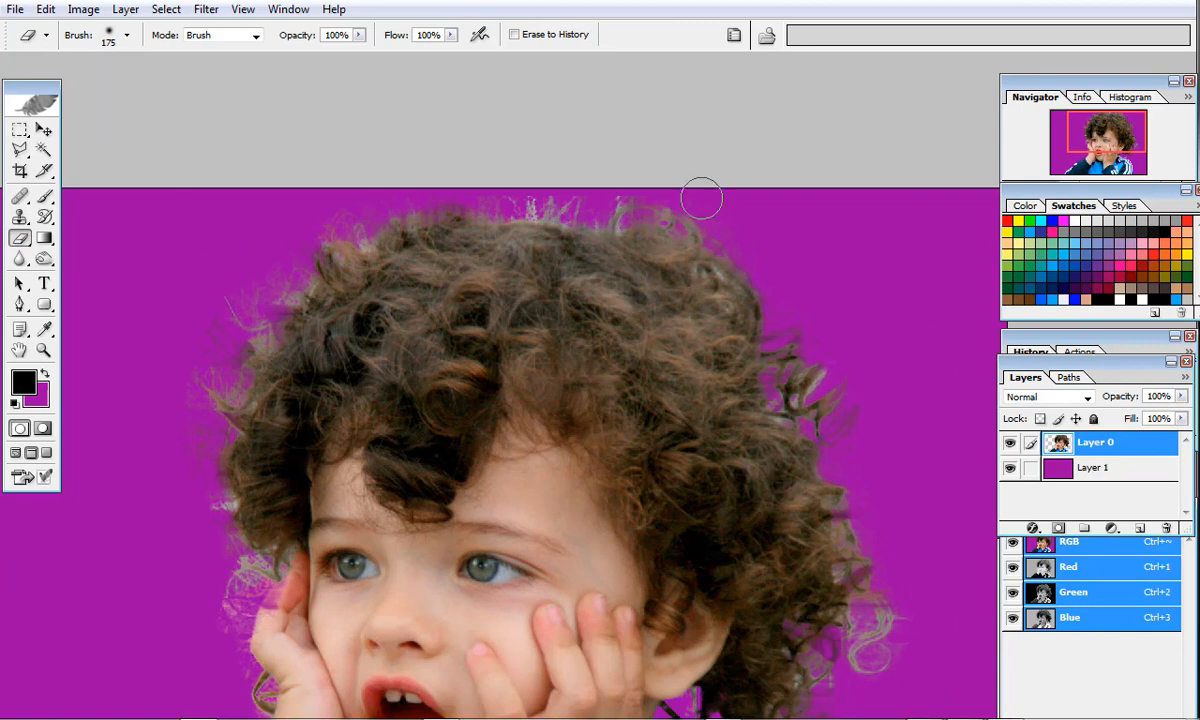
{"action": "mouse_move", "coordinate": [561, 188]}
{"action": "left_mouse_down"}
{"action": "mouse_move", "coordinate": [544, 193]}
{"action": "mouse_move", "coordinate": [605, 196]}
{"action": "mouse_move", "coordinate": [555, 190]}
{"action": "left_mouse_up"}
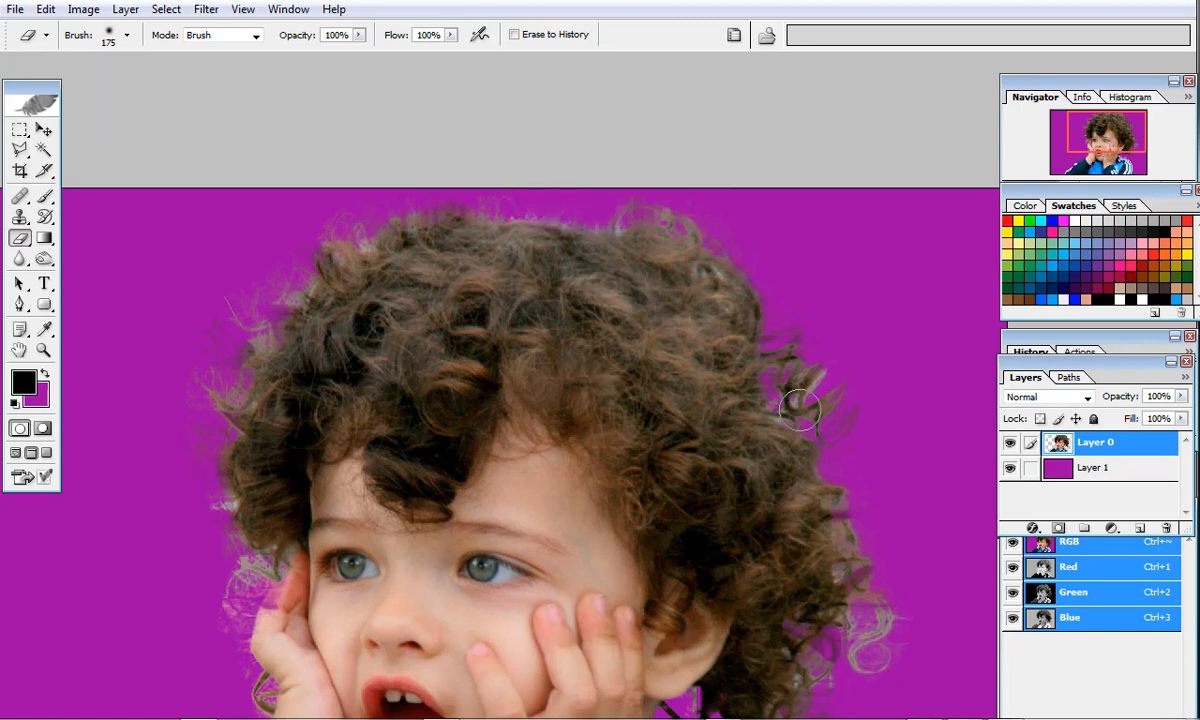
Erase the stray curls at the hair's lower right edge and the leftover fringe beside the fingers at the left cheek.
{"action": "mouse_move", "coordinate": [890, 655]}
{"action": "left_mouse_down"}
{"action": "mouse_move", "coordinate": [876, 648]}
{"action": "mouse_move", "coordinate": [873, 675]}
{"action": "mouse_move", "coordinate": [838, 584]}
{"action": "left_mouse_up"}
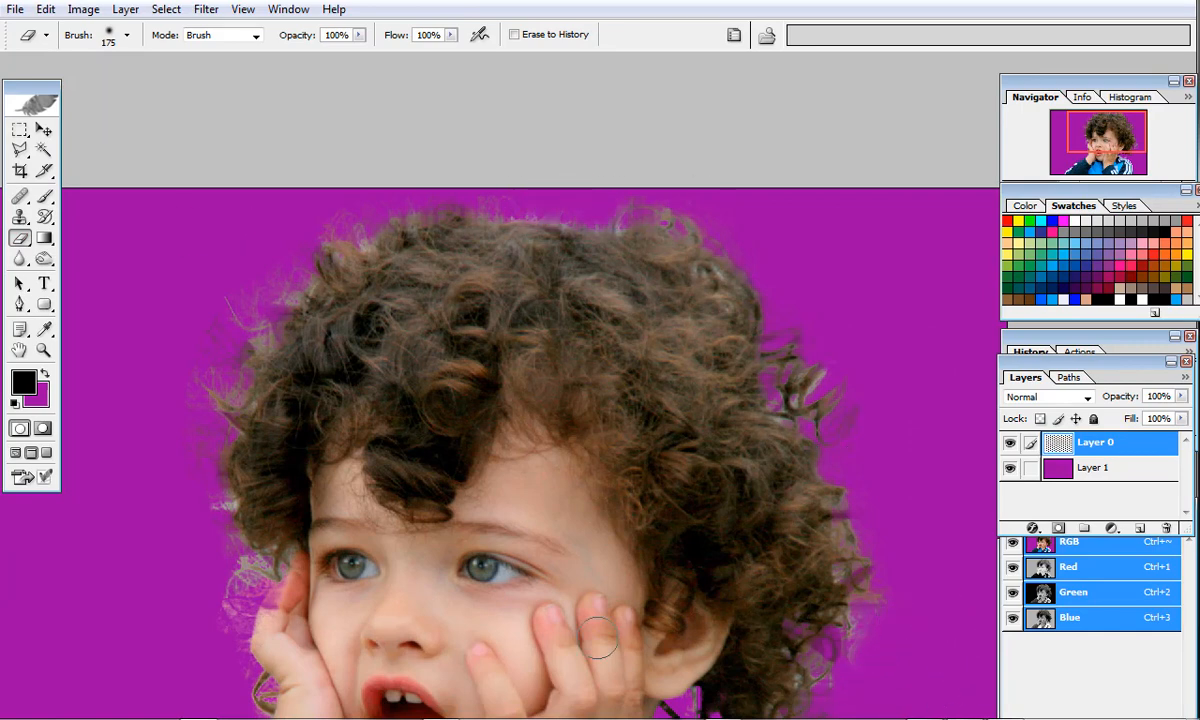
{"action": "left_click_drag", "start_coordinate": [241, 437], "coordinate": [256, 246]}
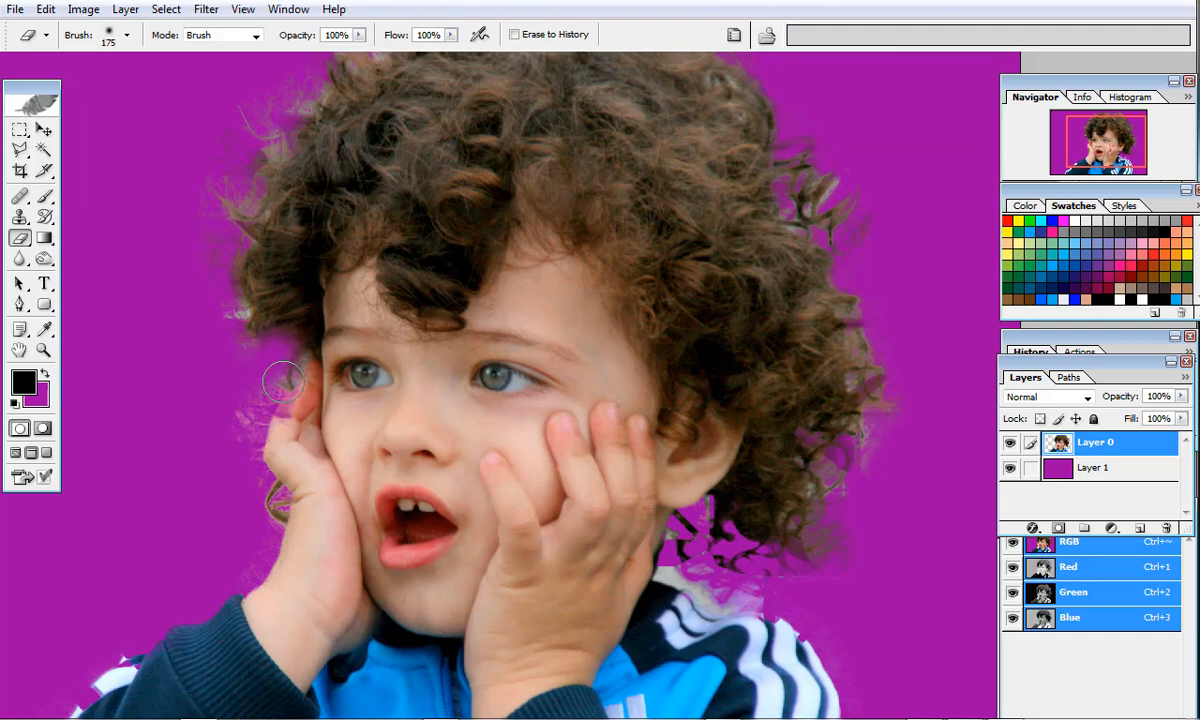
{"action": "left_click_drag", "start_coordinate": [265, 392], "coordinate": [239, 427]}
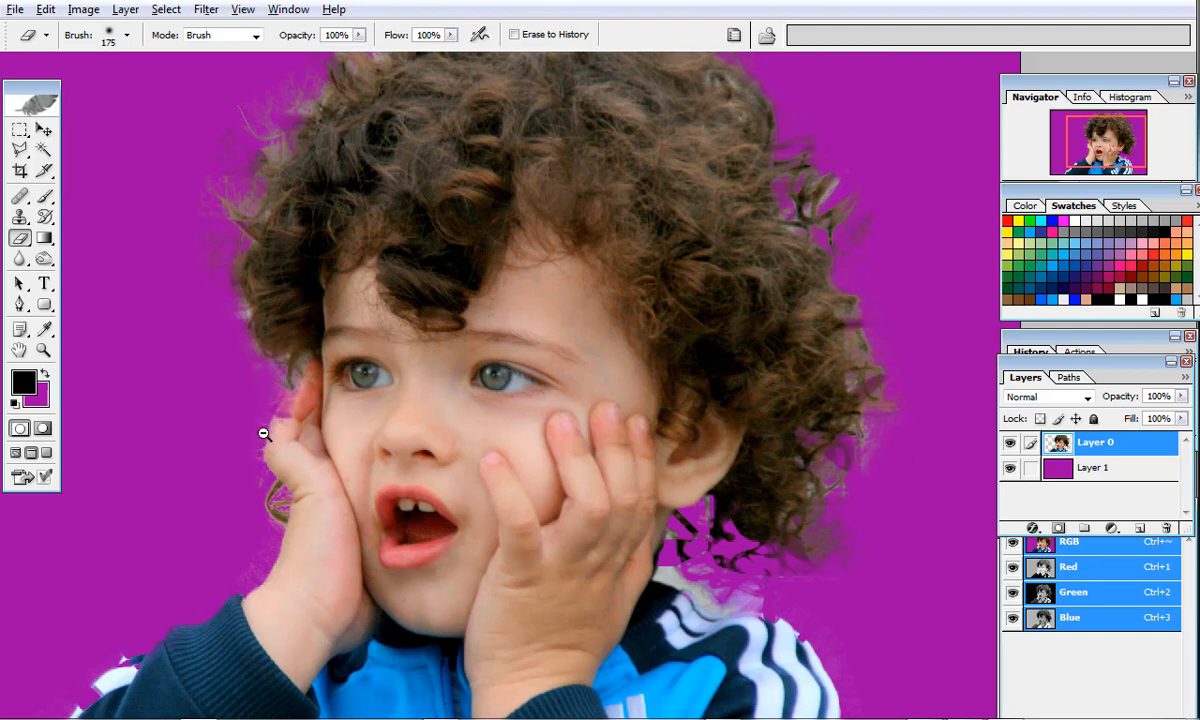
Examine the whole cut-out against the purple background, then the hair edges up close, for leftover fringe.
{"action": "left_click", "coordinate": [648, 466], "text": "alt"}
{"action": "left_click", "coordinate": [660, 468], "text": "alt"}
{"action": "left_click", "coordinate": [705, 477], "text": "alt"}
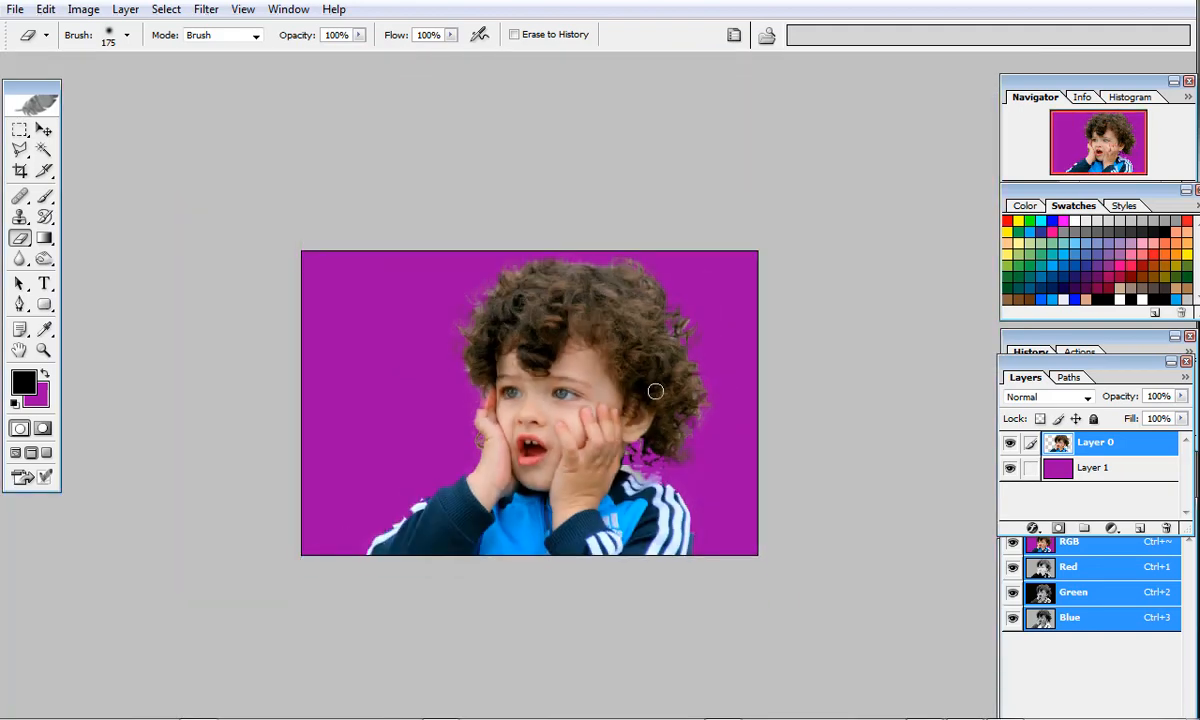
{"action": "left_click", "coordinate": [559, 291], "text": "ctrl"}
{"action": "left_click", "coordinate": [557, 291], "text": "ctrl"}
{"action": "left_click_drag", "start_coordinate": [801, 449], "coordinate": [688, 307]}
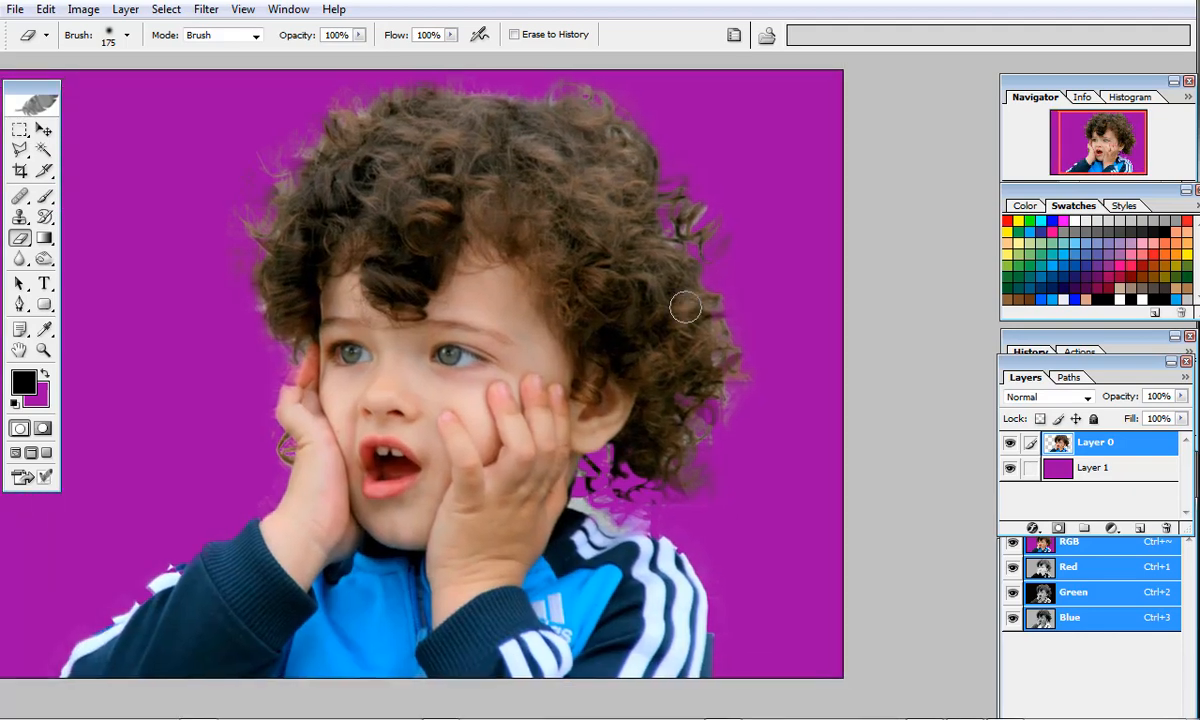
{"action": "key", "text": "ctrl+minus"}
{"action": "key", "text": "ctrl+plus"}
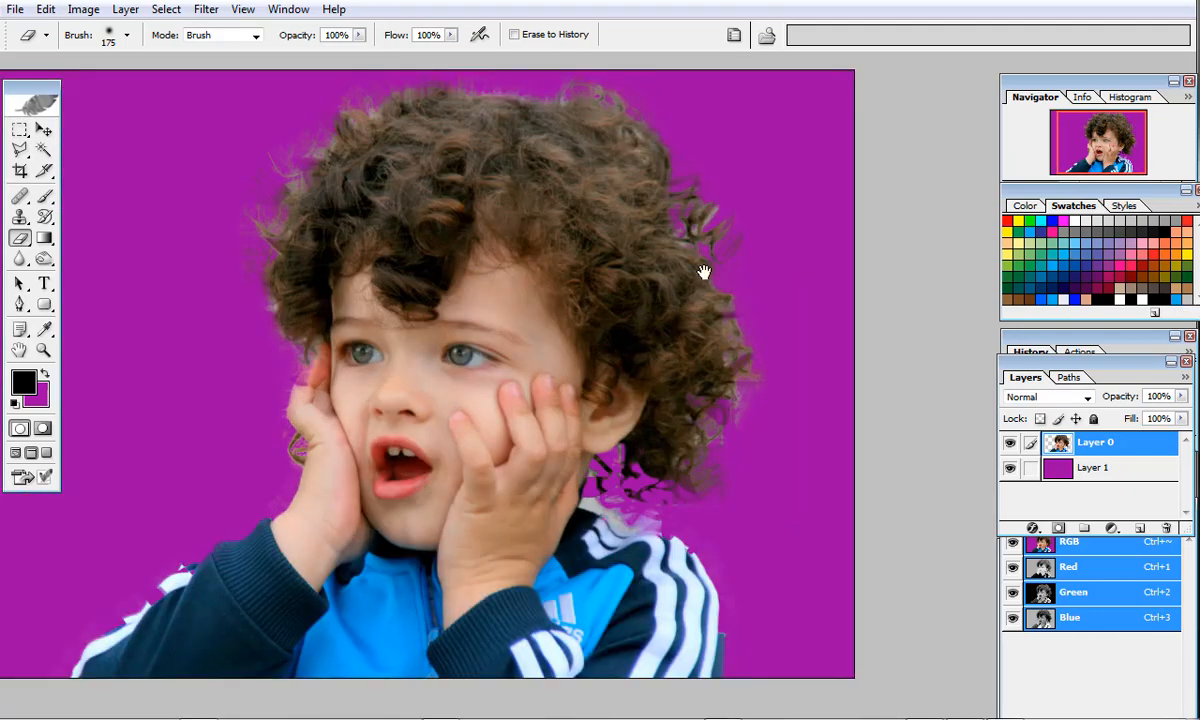
{"action": "left_click_drag", "start_coordinate": [671, 233], "coordinate": [700, 281]}
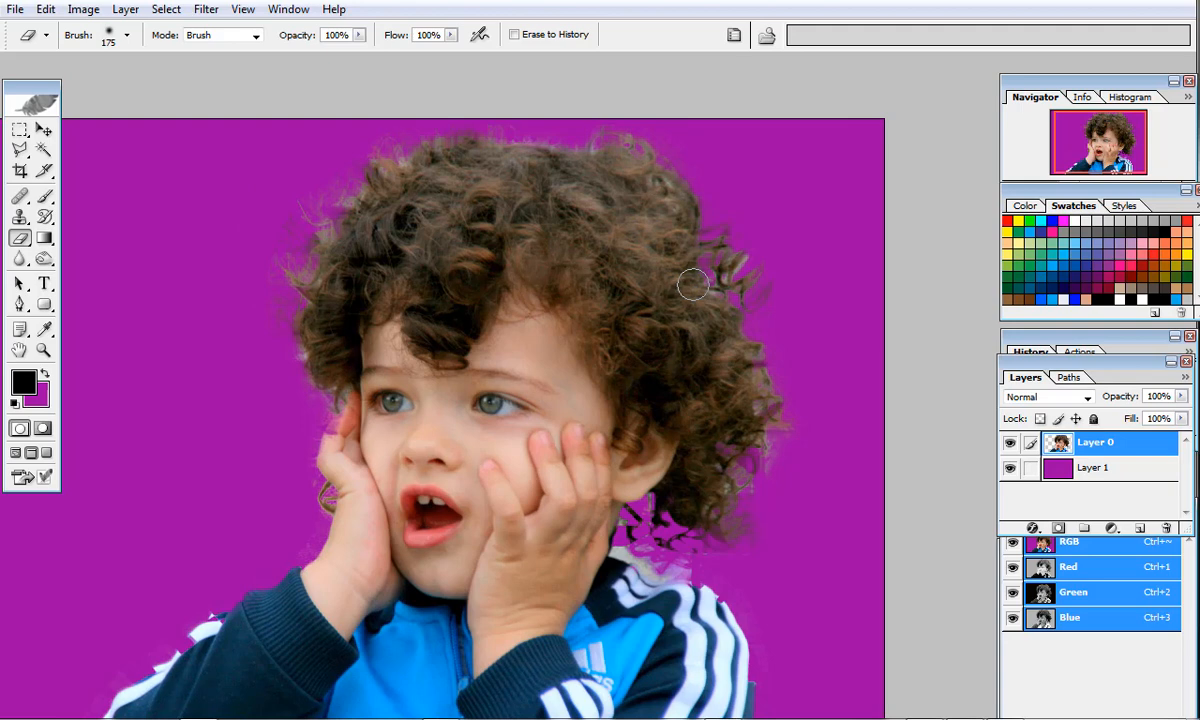